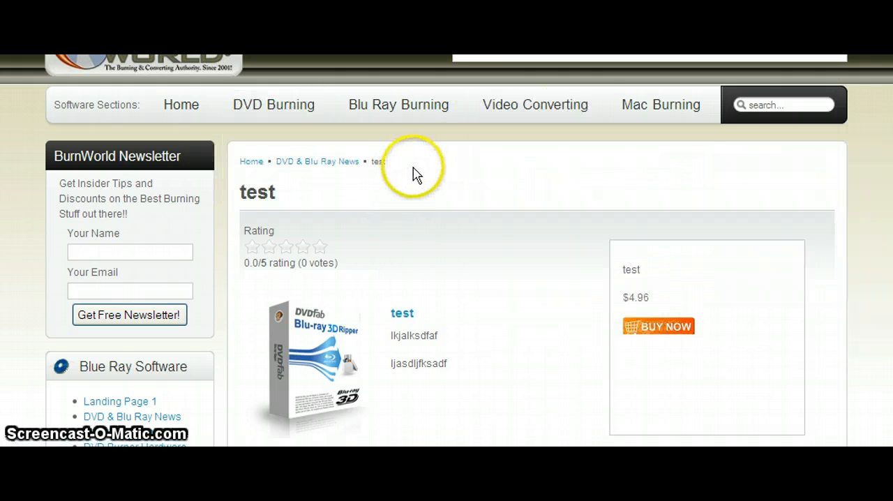
- Switch to the Joomla administrator and open the Main Menu's list of menu items
key("alt+Tab")
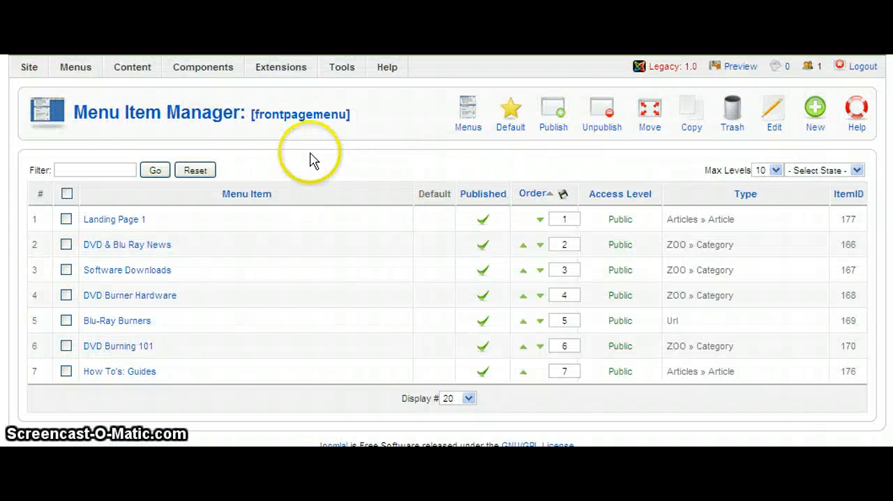
scroll(312, 160, "up", 1)
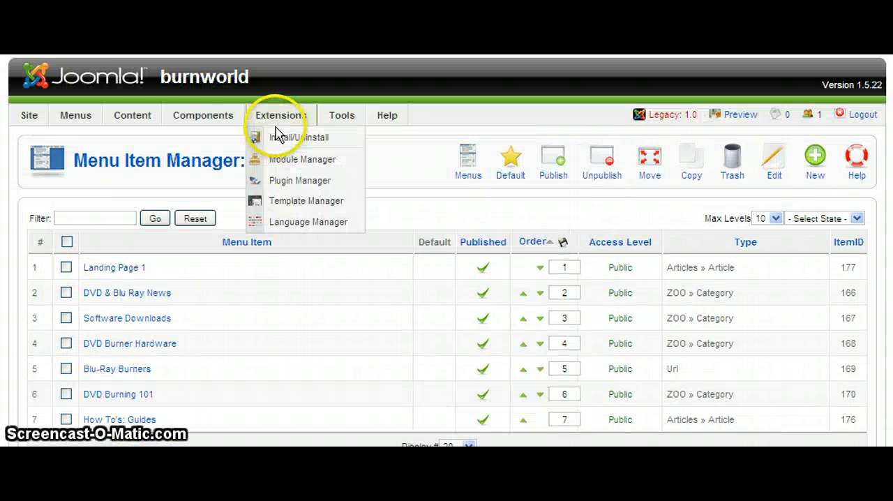
mouse_move(139, 124)
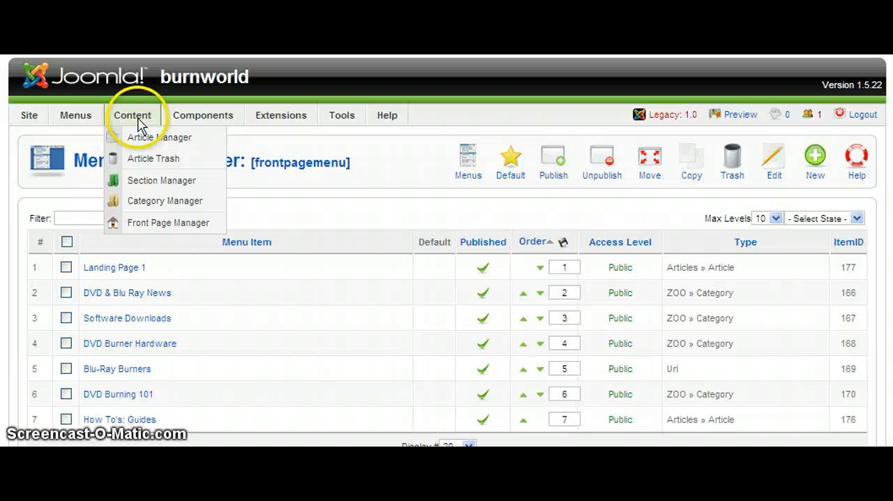
mouse_move(76, 115)
left_click(100, 182)
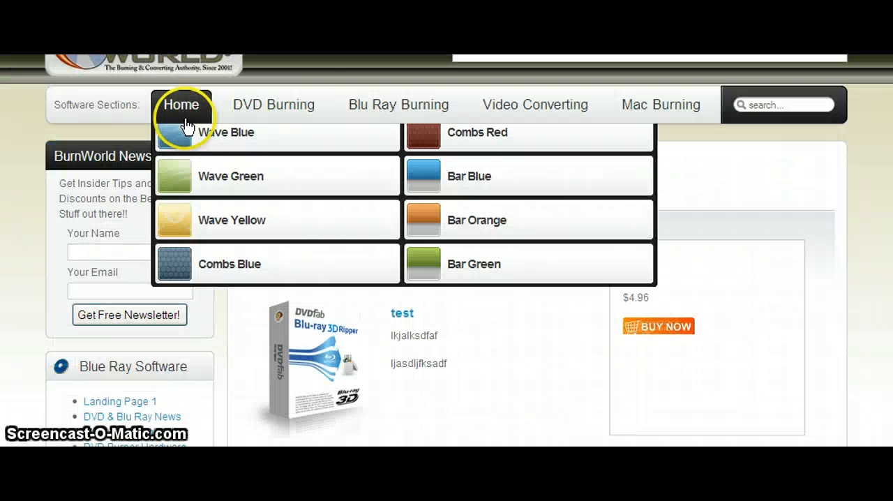
- Compare the Main Menu's top-level items and nested sub-items with the navigation bar on the live site
mouse_move(682, 120)
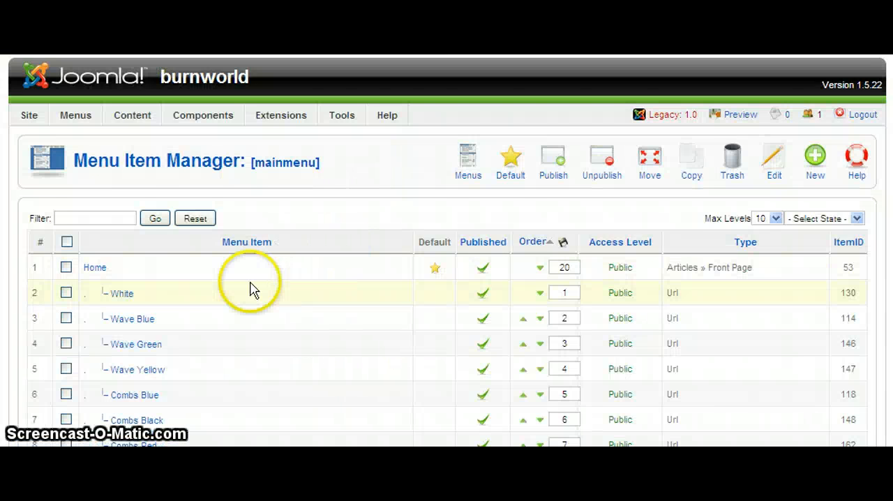
scroll(217, 279, "down", 1)
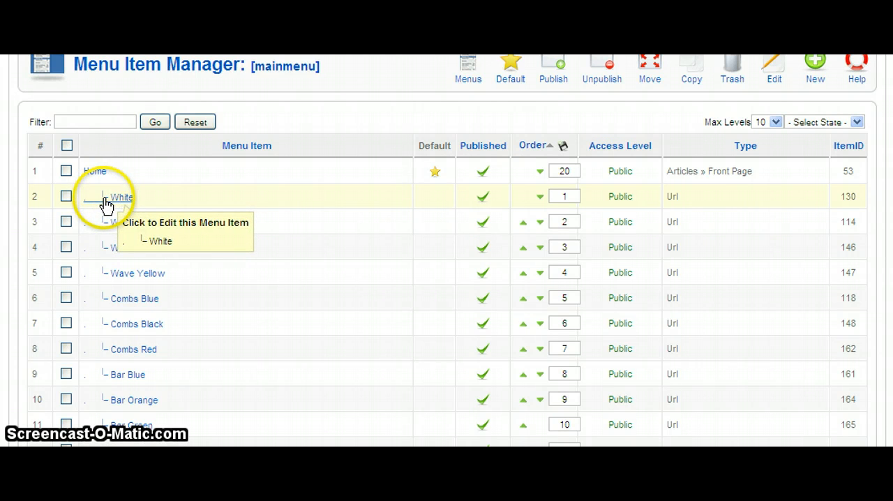
scroll(184, 229, "down", 3)
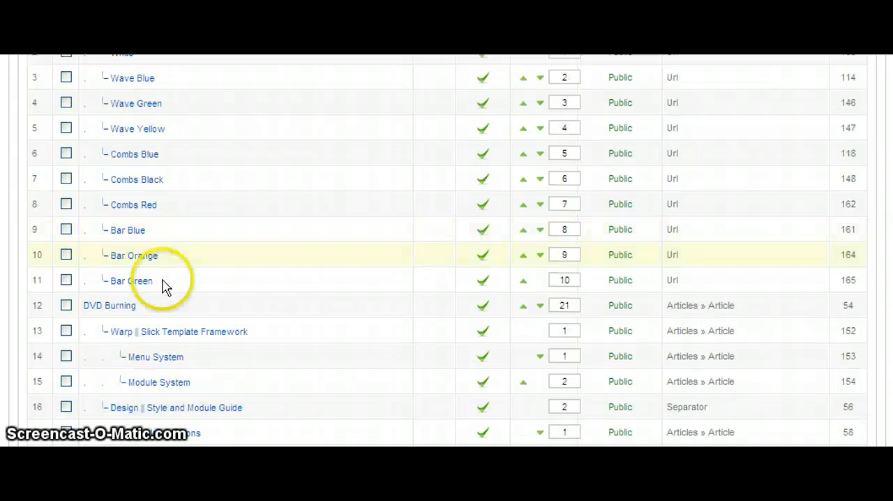
scroll(189, 272, "down", 1)
scroll(182, 279, "up", 1)
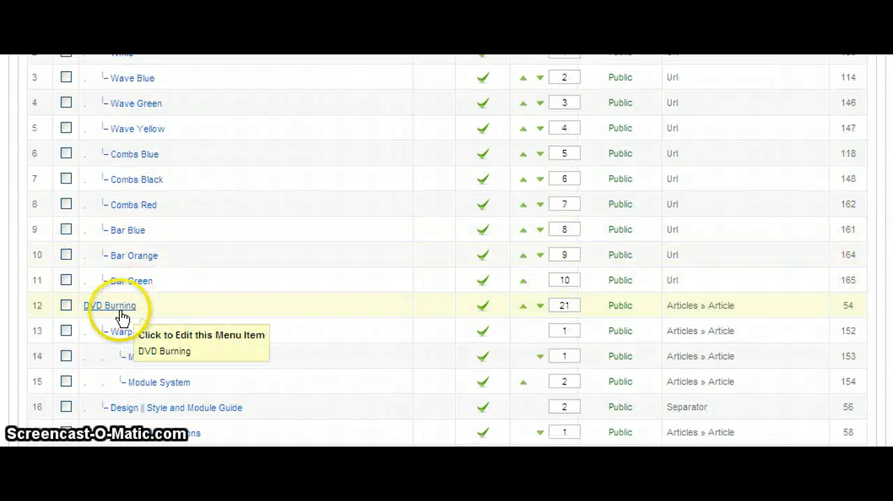
scroll(116, 311, "down", 3)
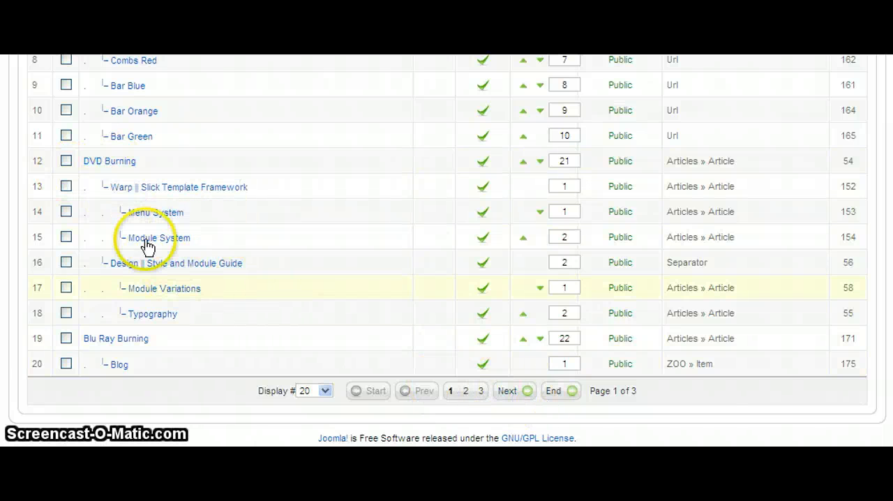
scroll(167, 188, "up", 6)
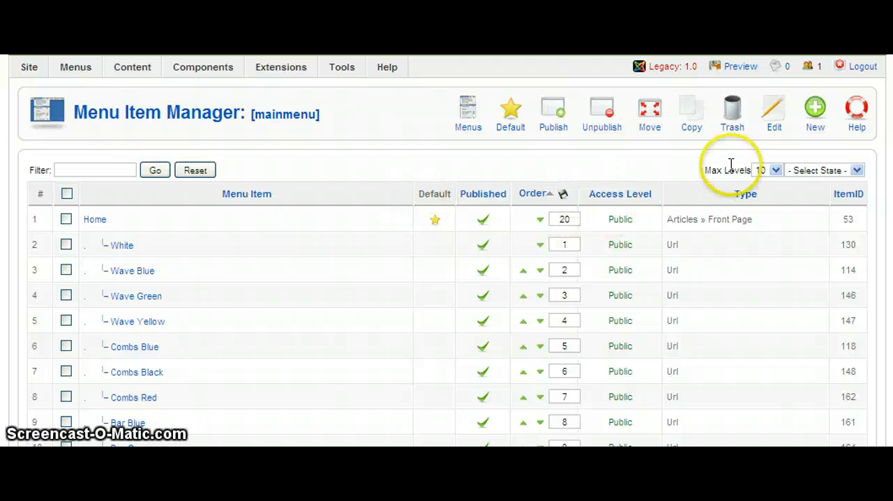
scroll(424, 273, "down", 5)
scroll(384, 277, "up", 4)
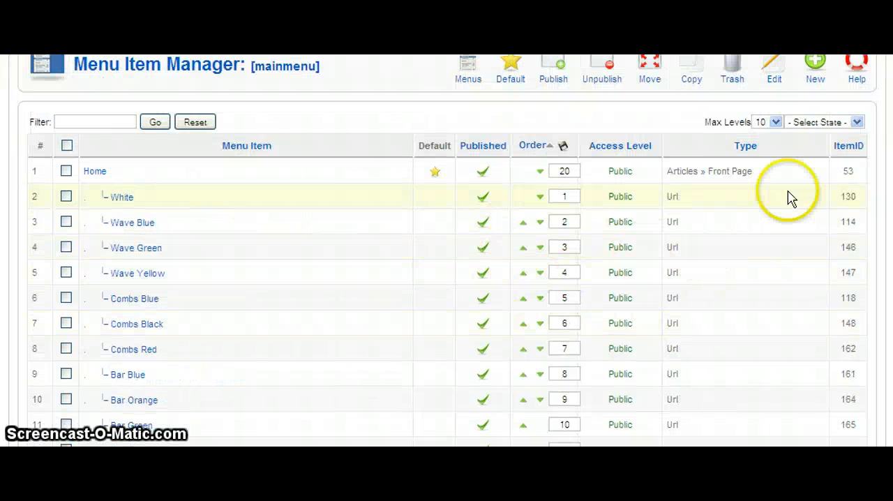
scroll(790, 197, "up", 2)
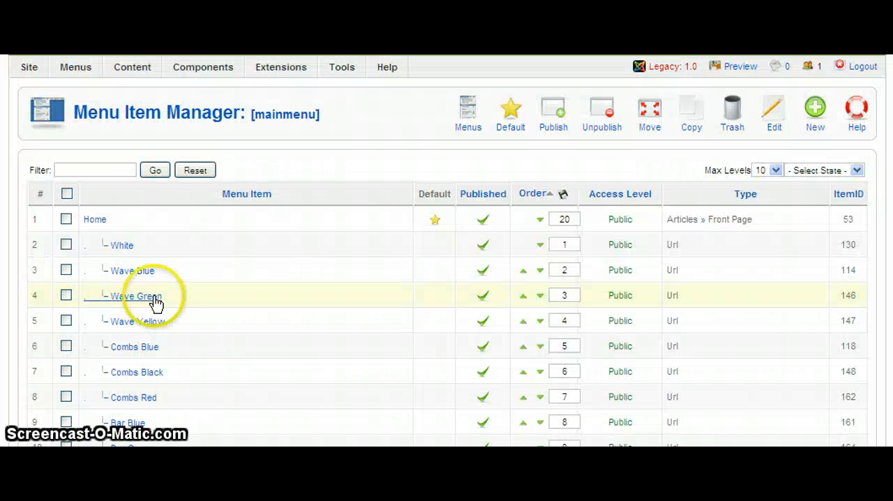
scroll(155, 299, "down", 3)
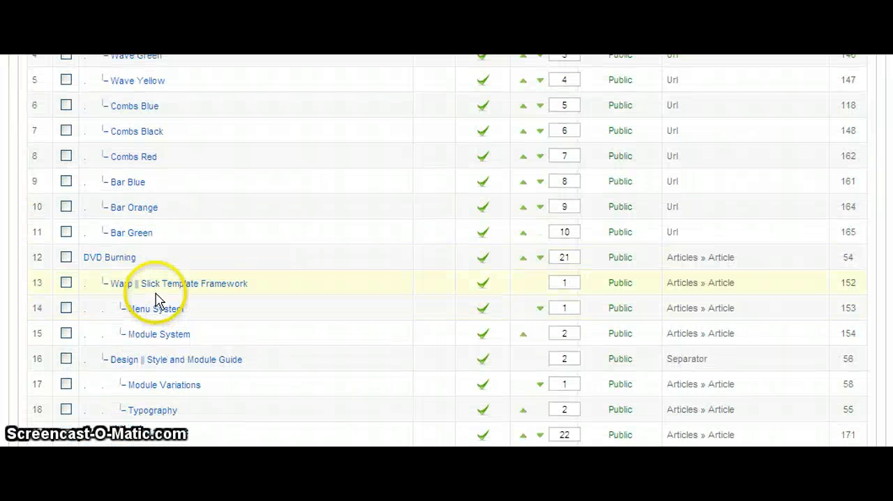
scroll(187, 285, "down", 3)
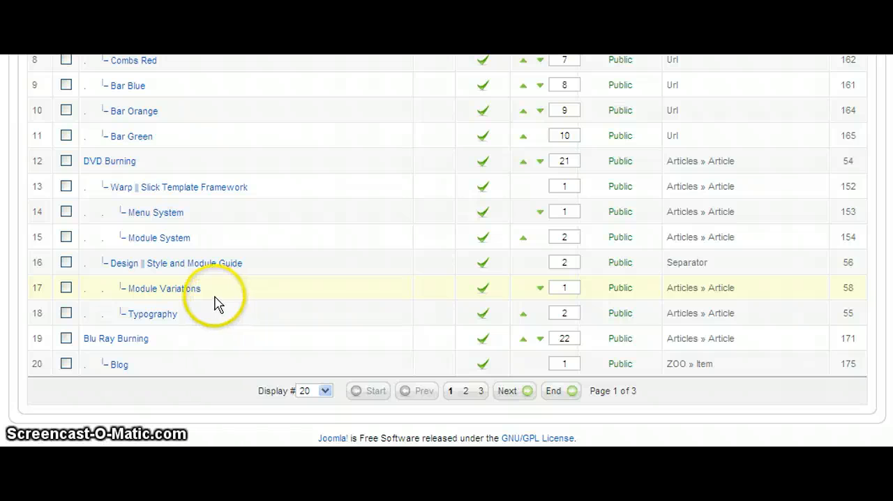
key("alt+Tab")
key("alt+Tab")
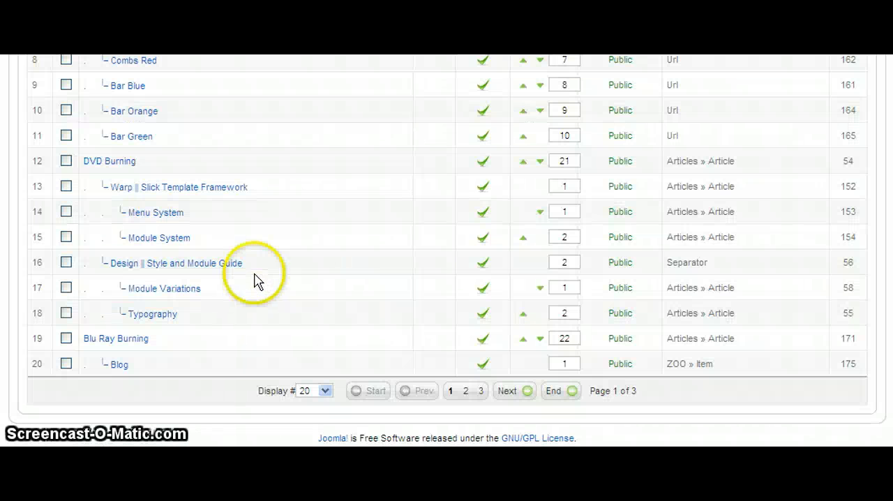
- Open the DVD Burning menu item and review its Display in and Parent Item options, keeping Main Menu
left_click(120, 164)
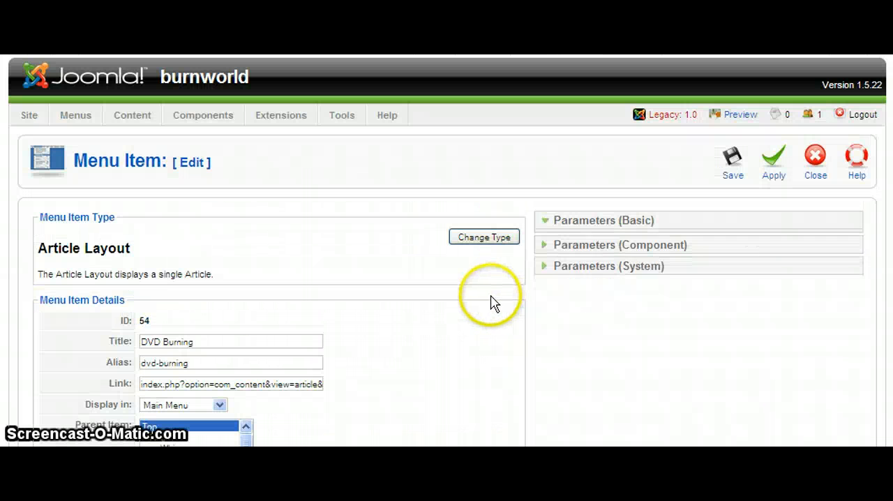
scroll(467, 303, "down", 3)
scroll(467, 304, "down", 1)
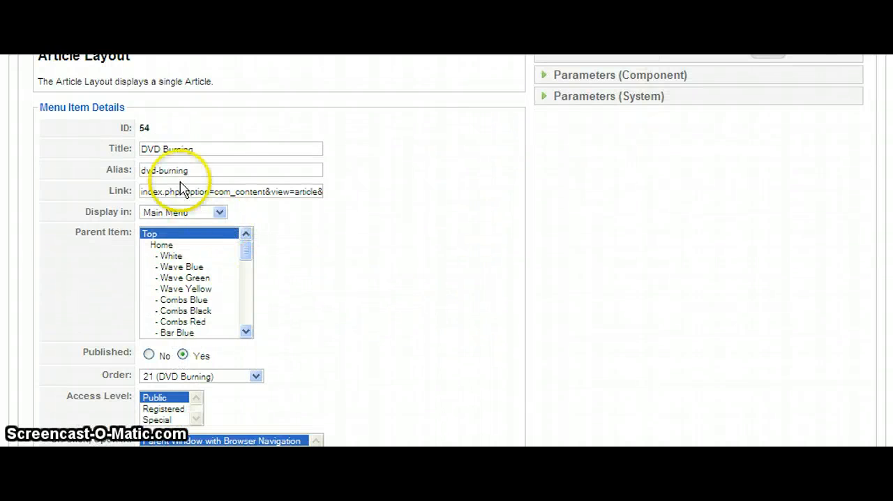
left_click(156, 213)
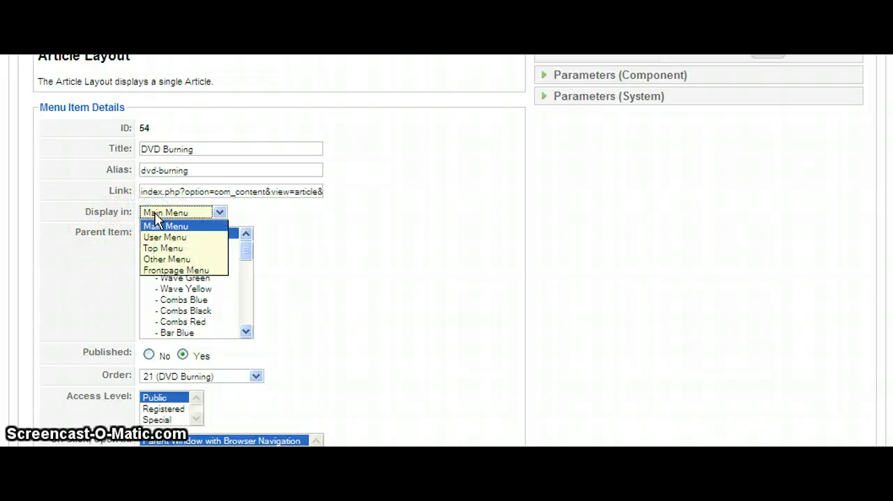
left_click(158, 224)
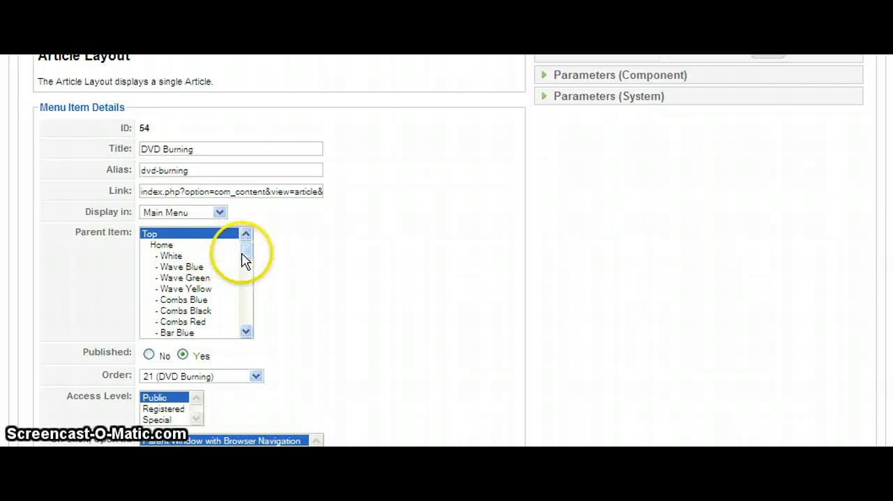
mouse_move(244, 256)
left_mouse_down()
mouse_move(241, 315)
mouse_move(244, 307)
left_mouse_up()
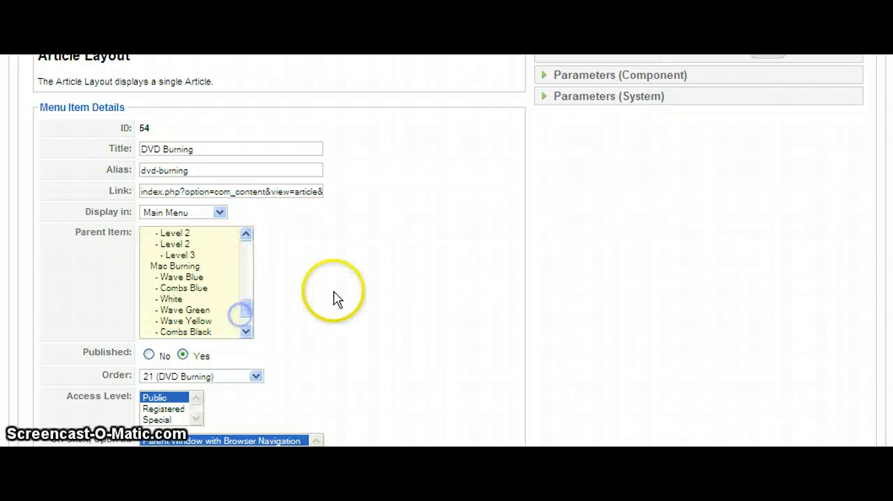
- Review the DVD Burning item's parameters and its option for changing the Article Layout type
scroll(309, 313, "down", 2)
scroll(604, 200, "up", 5)
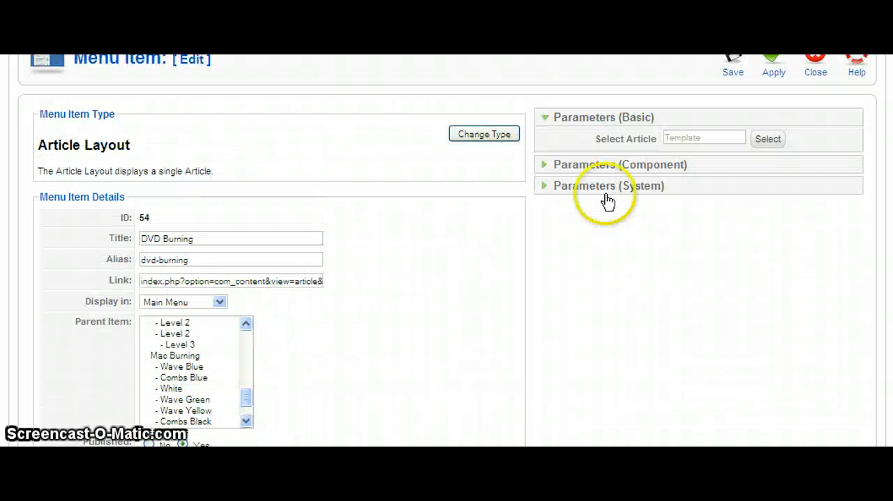
mouse_move(631, 145)
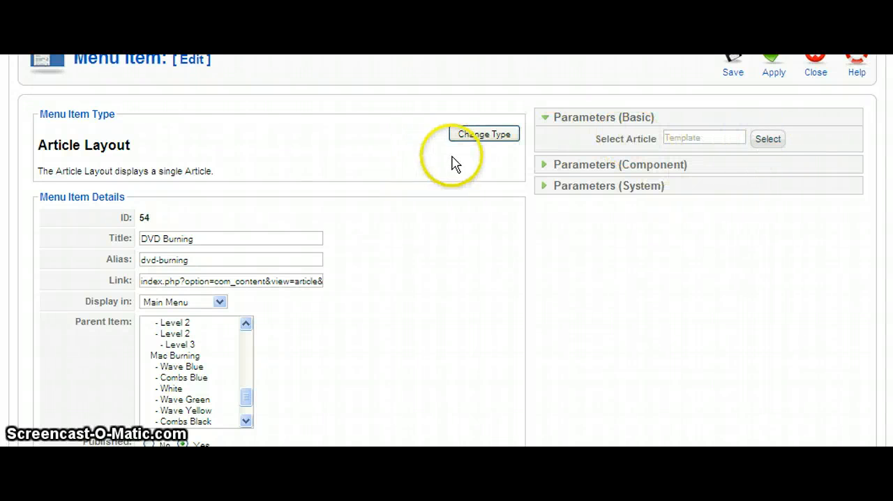
left_click_drag(73, 145, 152, 145)
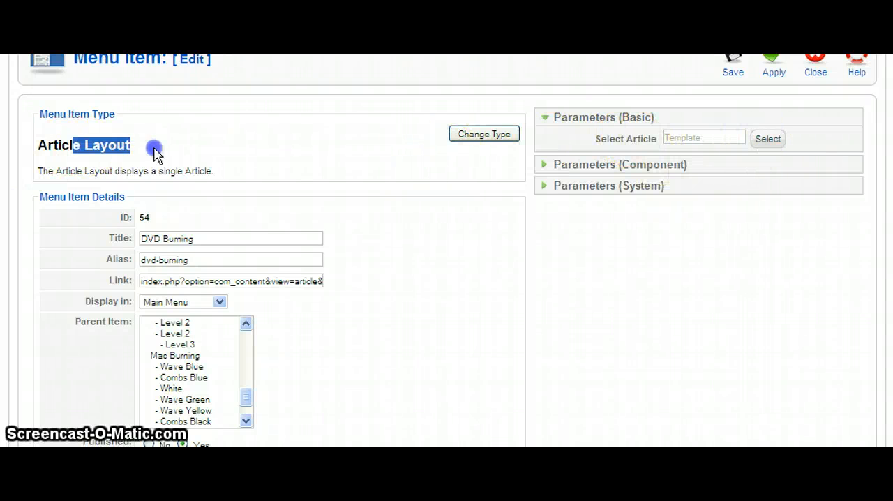
left_click(480, 135)
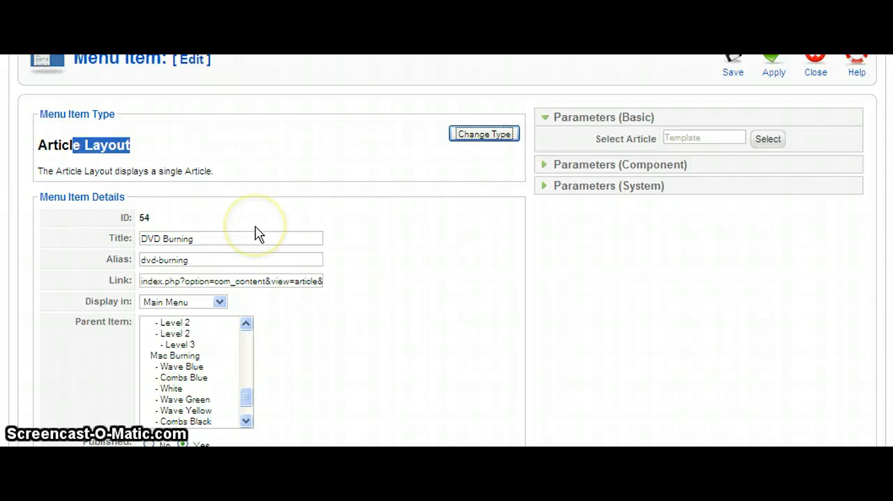
scroll(809, 76, "up", 3)
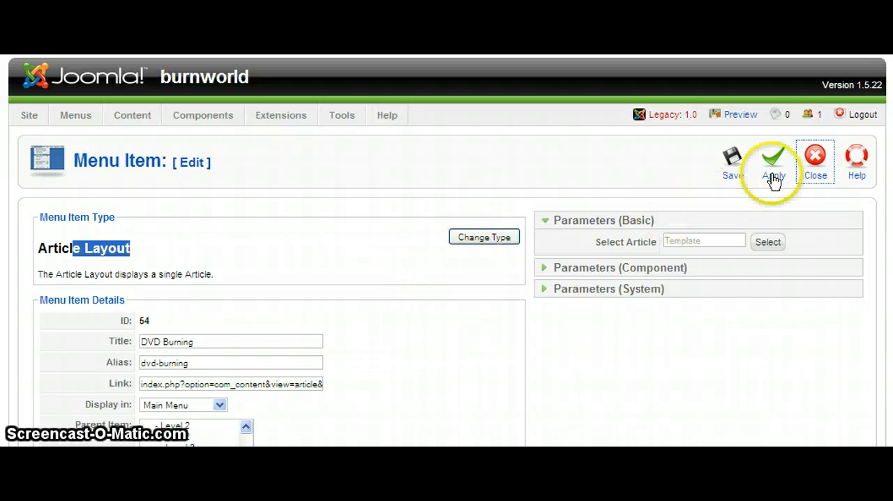
- Close the DVD Burning item and start a new Main Menu item of the ZOO Category type
left_click(811, 168)
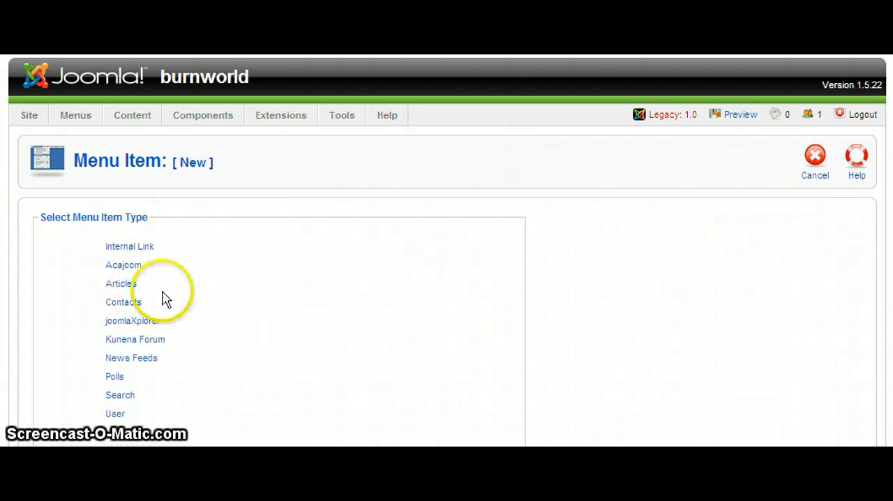
scroll(217, 287, "down", 3)
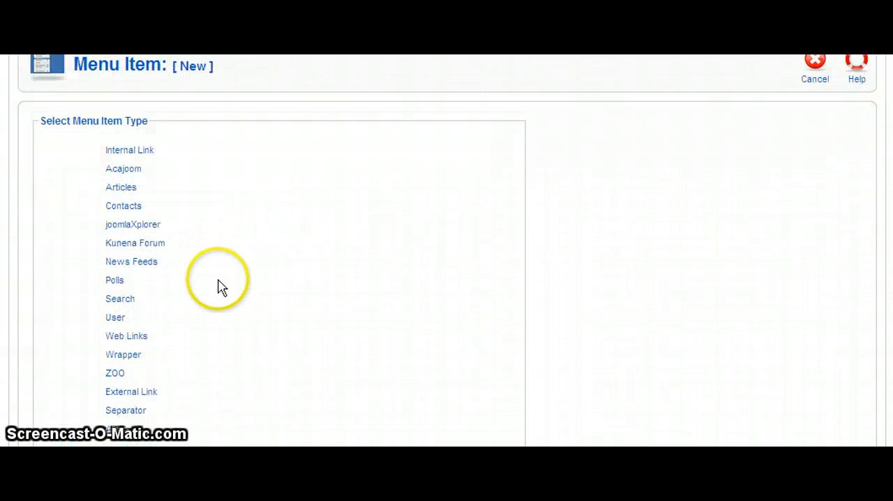
left_click(115, 374)
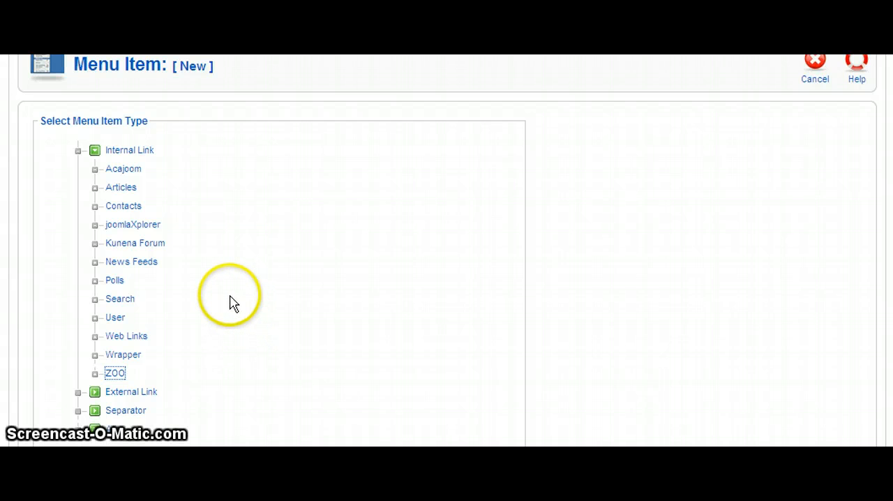
scroll(387, 301, "up", 2)
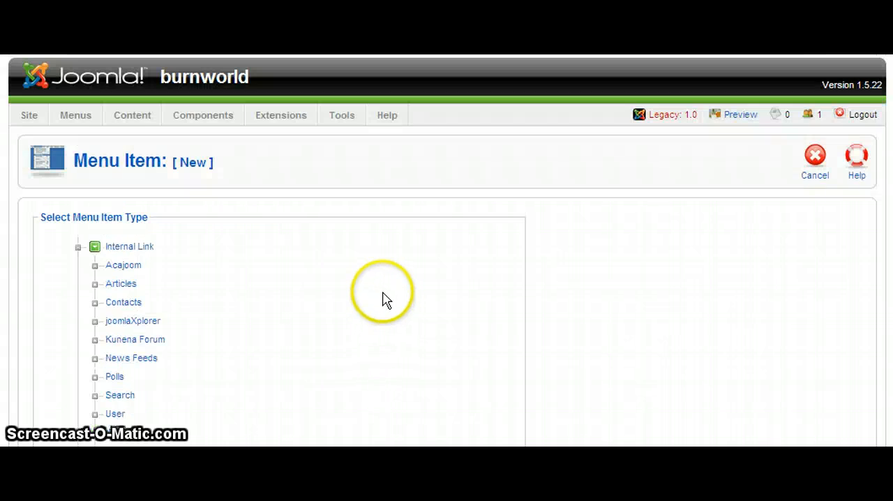
scroll(332, 293, "down", 4)
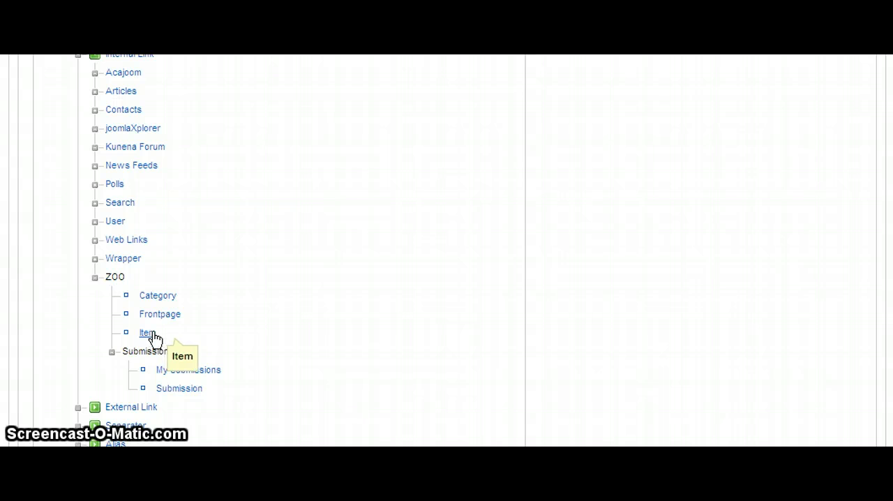
left_click(161, 300)
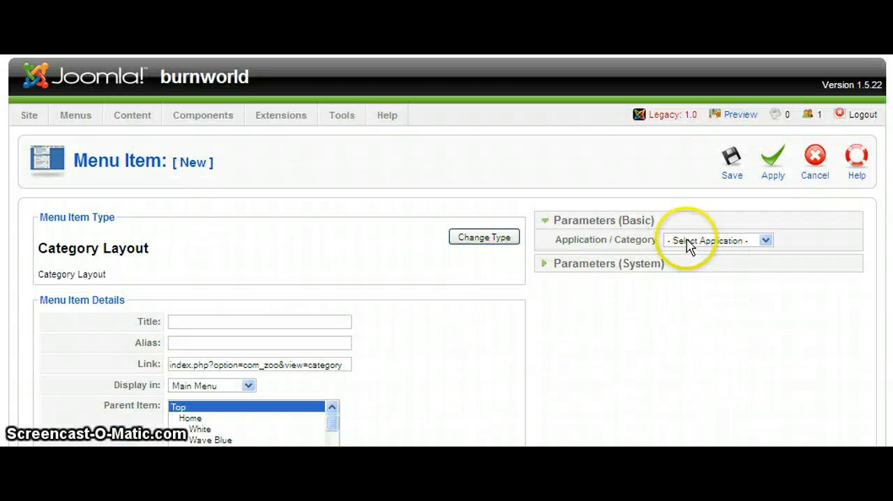
- Set the new item's application to Software Downloads with the Blu Ray Software category
left_click(687, 241)
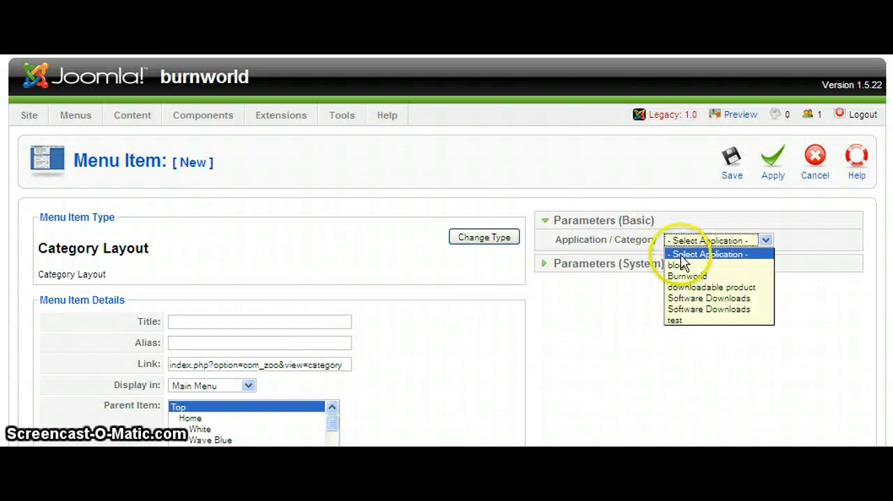
left_click(689, 309)
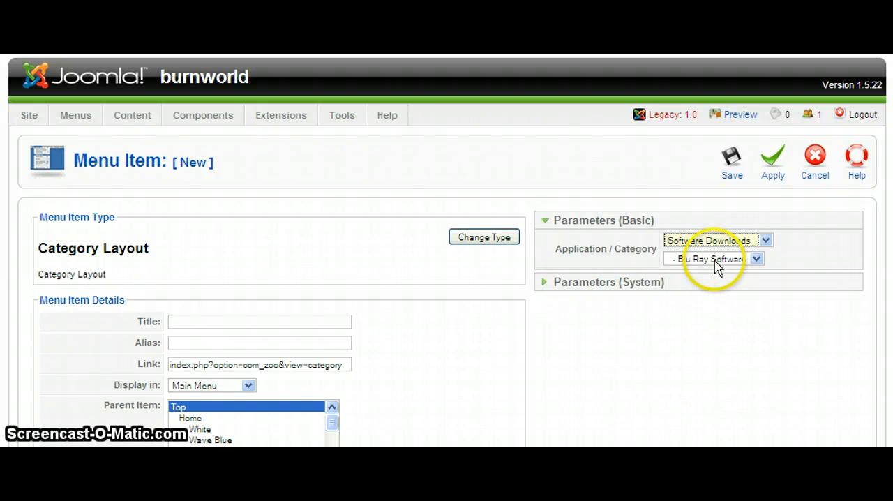
left_click(634, 361)
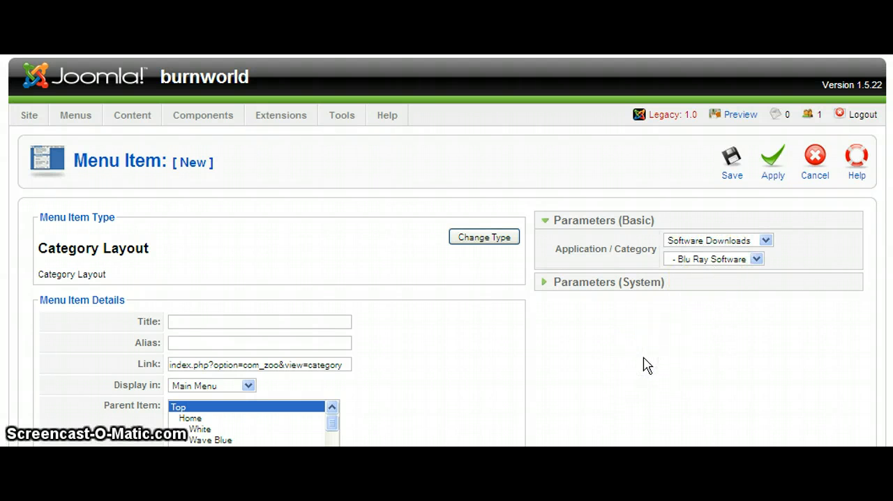
left_click(688, 263)
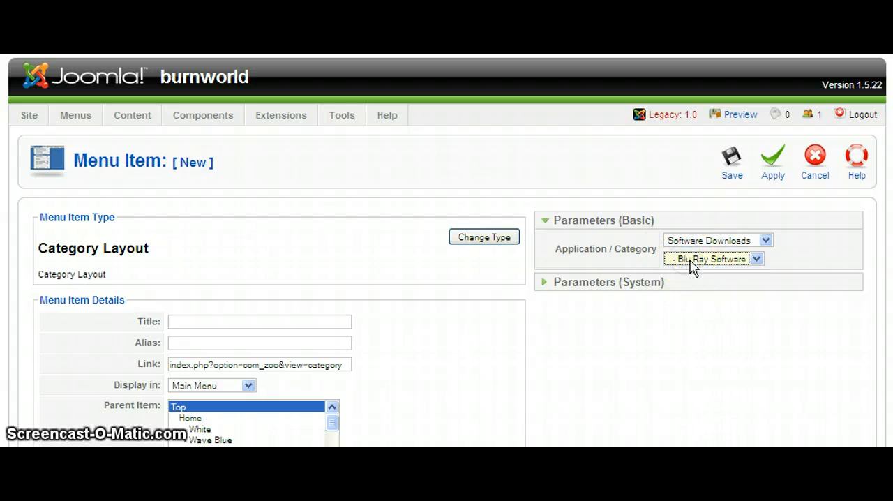
- Keep the Blu Ray Software category and give the new menu item the title and alias "test"
left_click(695, 263)
left_click(687, 272)
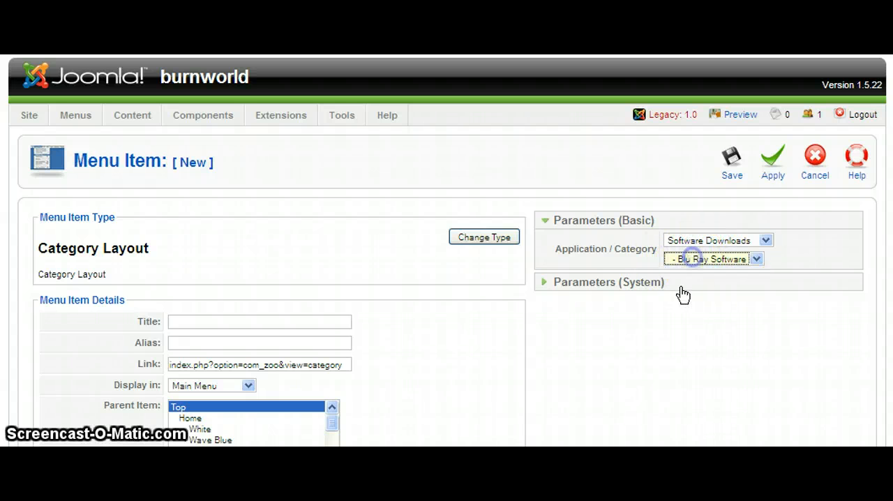
scroll(528, 371, "down", 1)
left_click(272, 276)
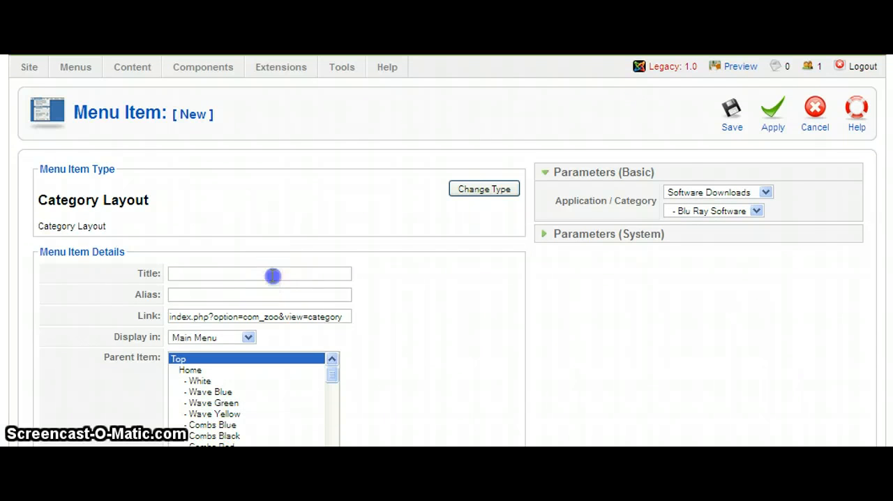
left_click(197, 280)
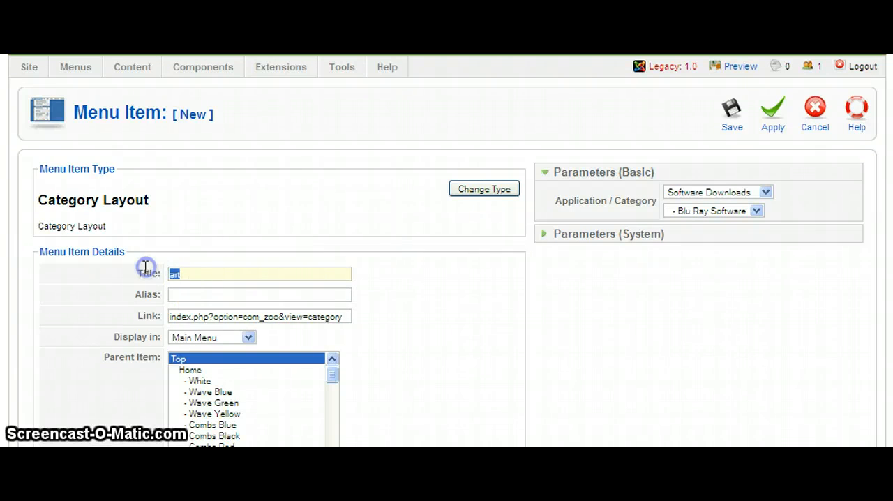
type("test")
left_click(209, 293)
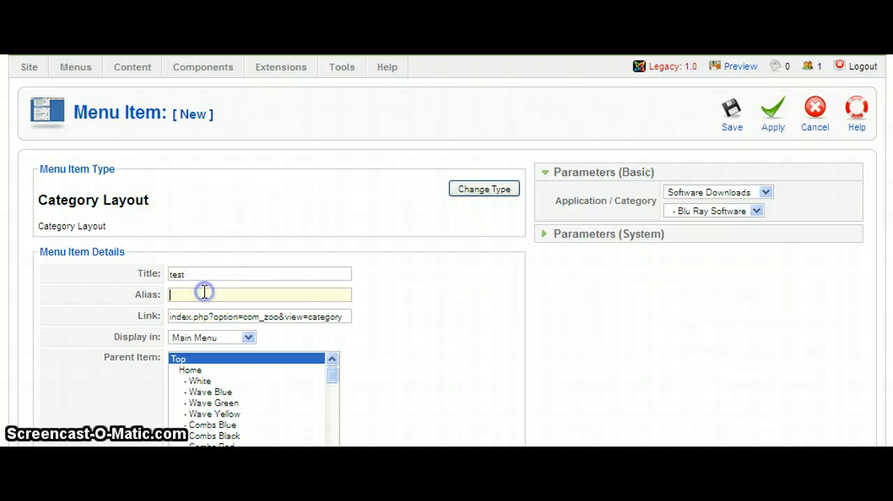
type("test")
left_click(389, 304)
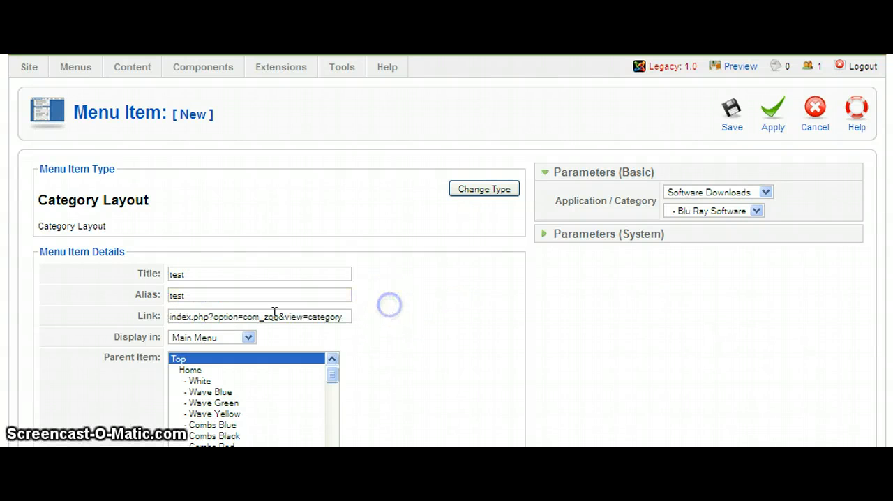
left_click(187, 295)
left_click(400, 304)
- Set DVD Burning as the new item's parent and review the Published, Access Level and On Click options
scroll(403, 305, "down", 2)
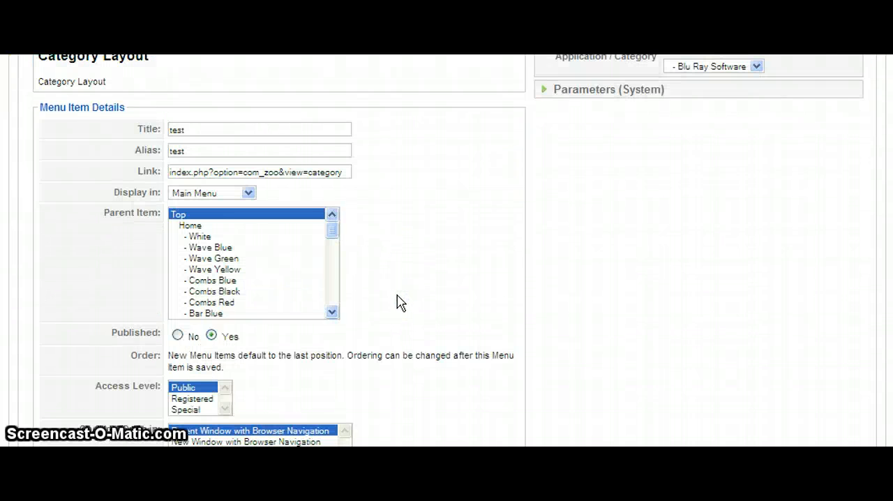
left_click(209, 237)
scroll(258, 286, "down", 2)
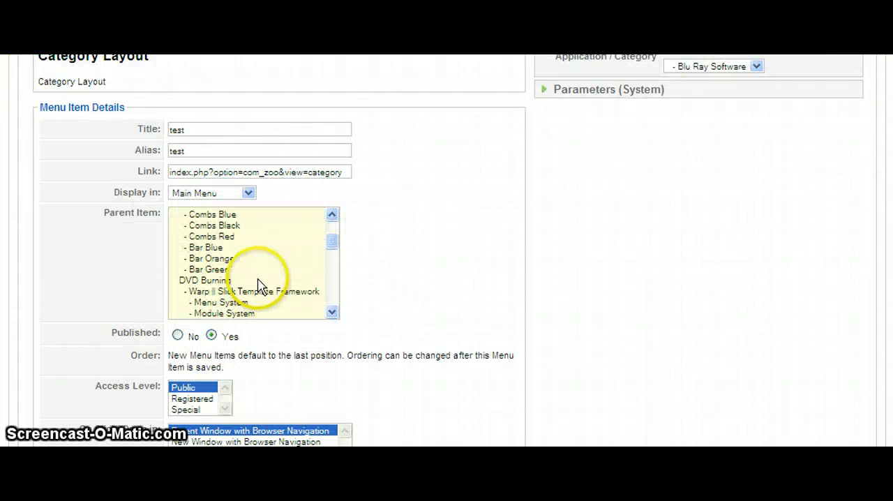
scroll(253, 268, "up", 2)
left_click(234, 247)
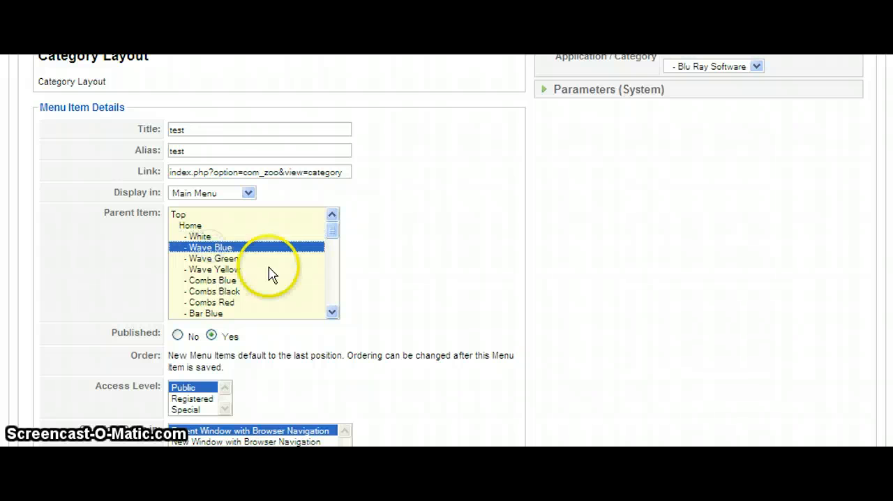
scroll(258, 275, "down", 3)
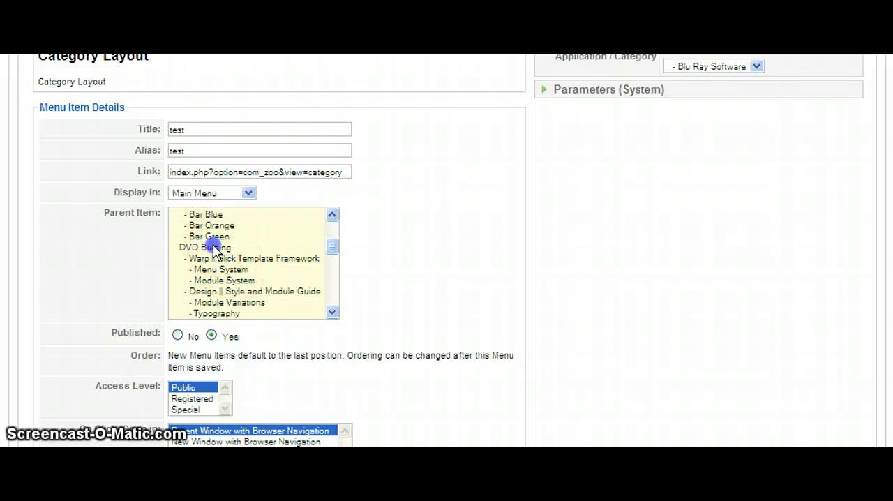
left_click(214, 247)
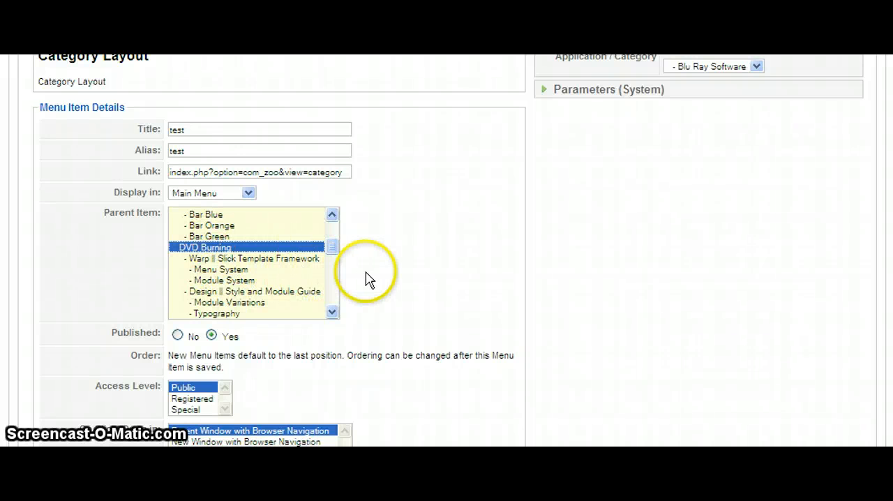
scroll(369, 279, "down", 1)
left_click(429, 251)
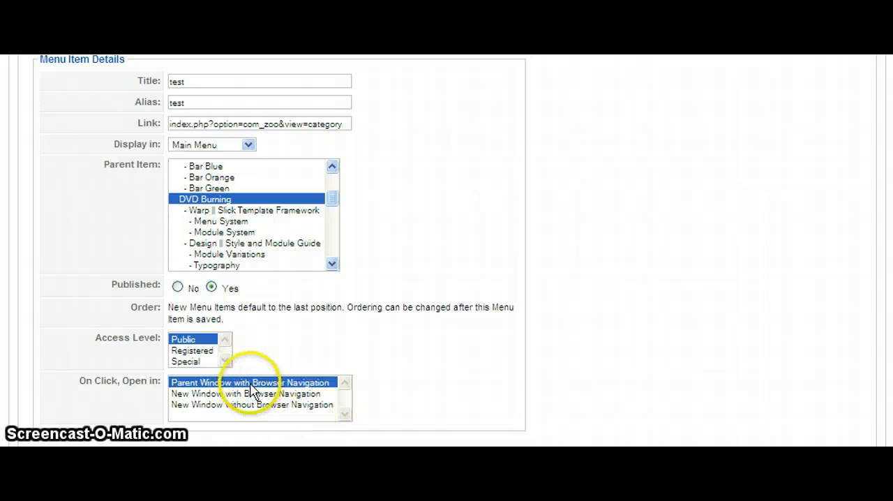
left_click(561, 261)
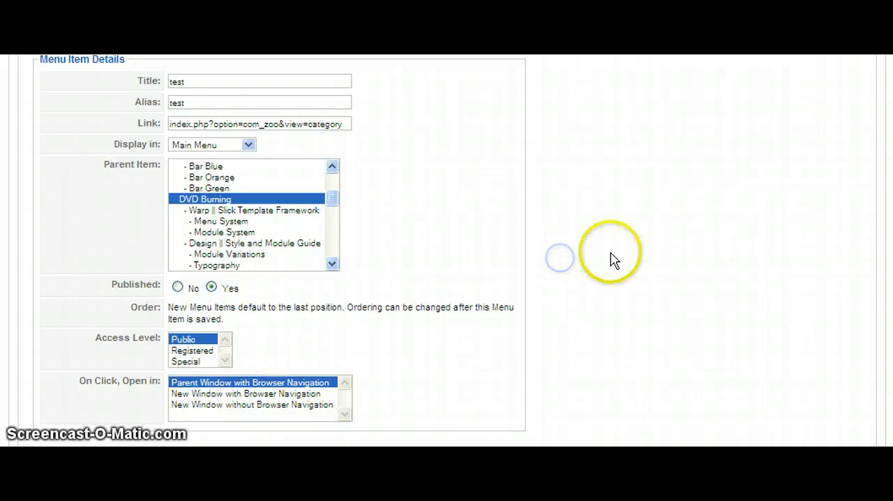
- In the item's system parameters, set the menu image to icon_waveblue.png
scroll(611, 259, "up", 3)
left_click(585, 282)
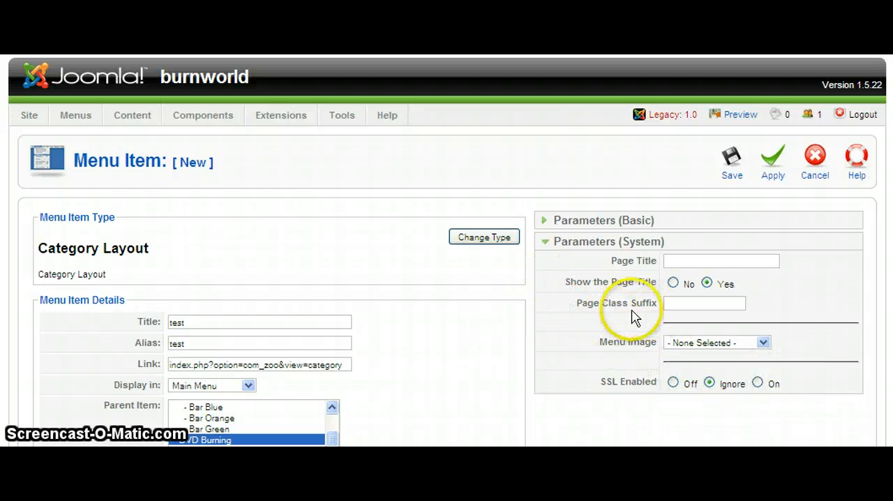
left_click(673, 342)
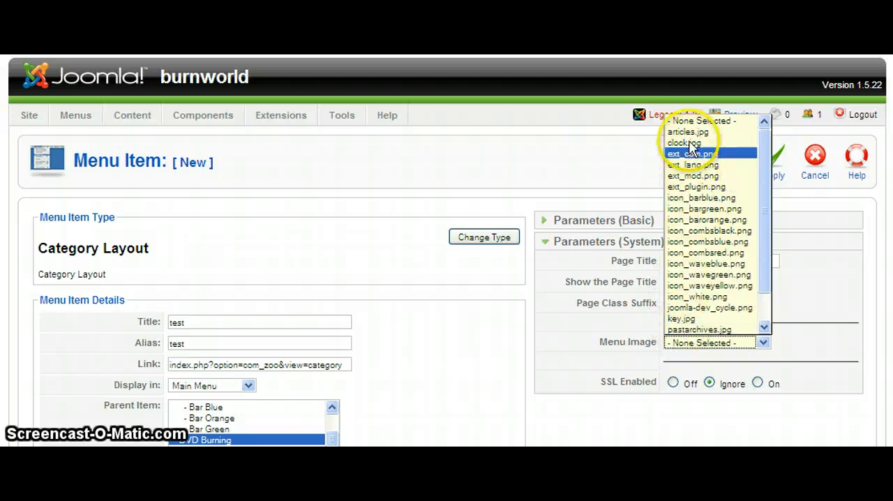
left_click(504, 352)
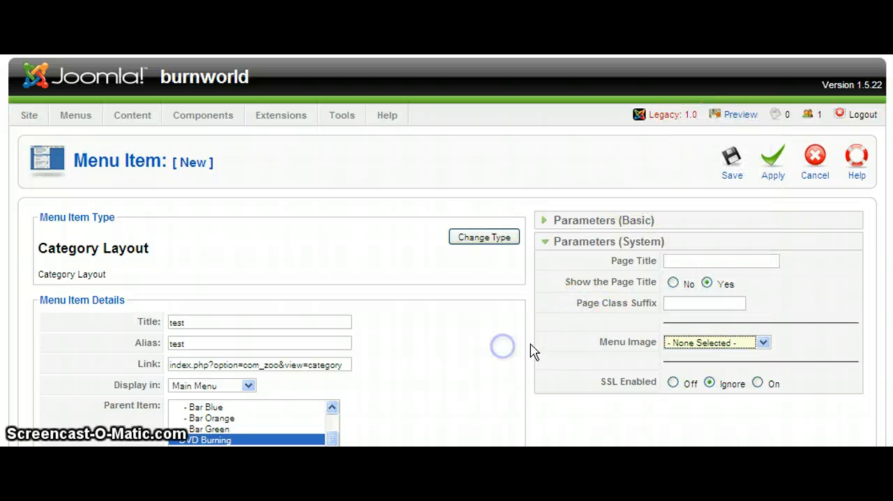
left_click(675, 342)
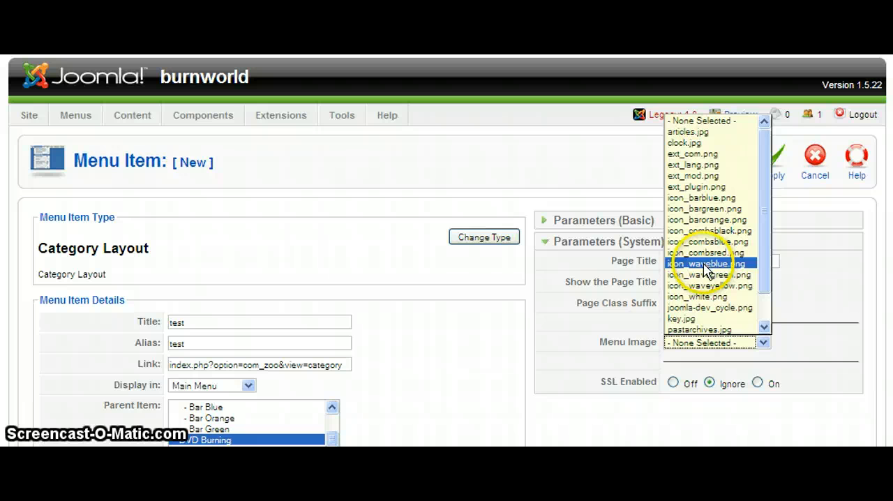
left_click(704, 264)
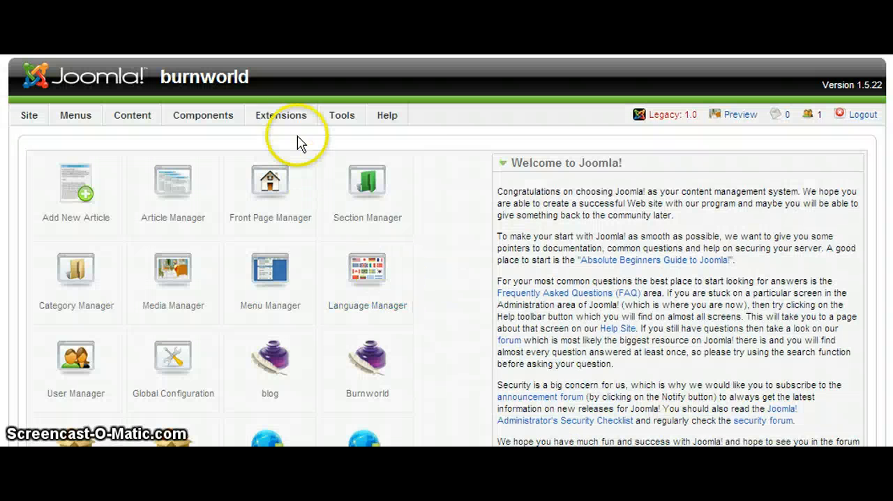
- Clear the site cache by deleting the com_zoo, page, plg_JCH_Optimize and template cache groups
mouse_move(352, 123)
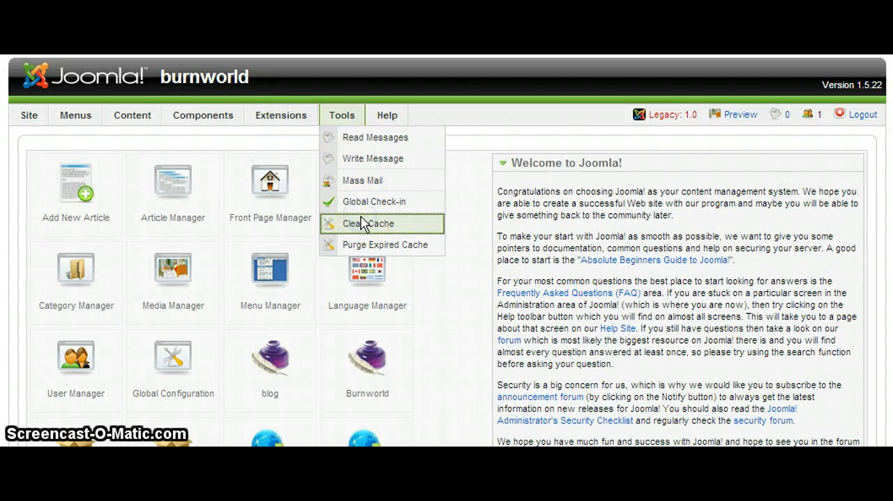
left_click(361, 223)
left_click(58, 249)
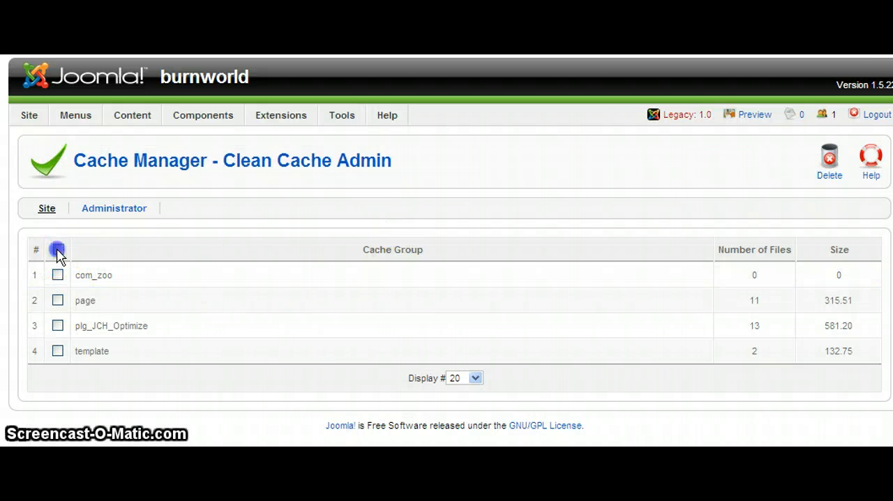
left_click(830, 160)
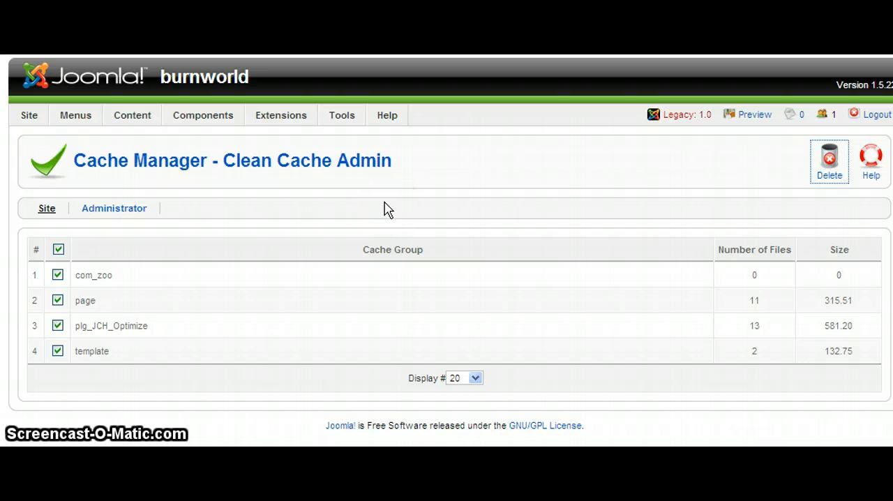
- Switch to the BurnWorld site, check the DVD Burning submenu on the home page, and view the Blu Ray Software page
key("alt+Tab")
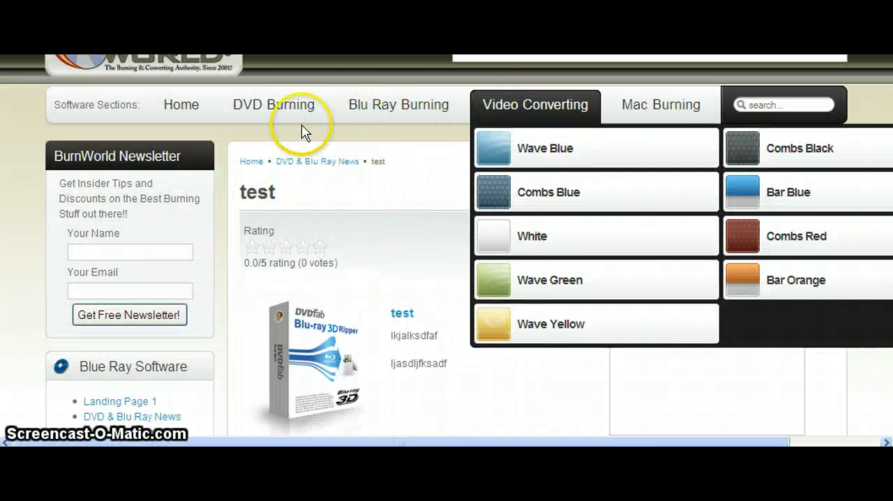
mouse_move(159, 111)
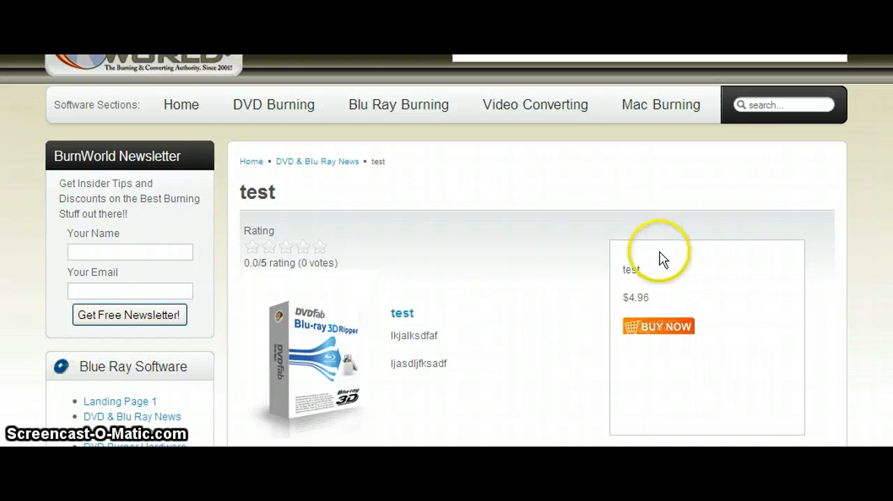
key("alt+Left")
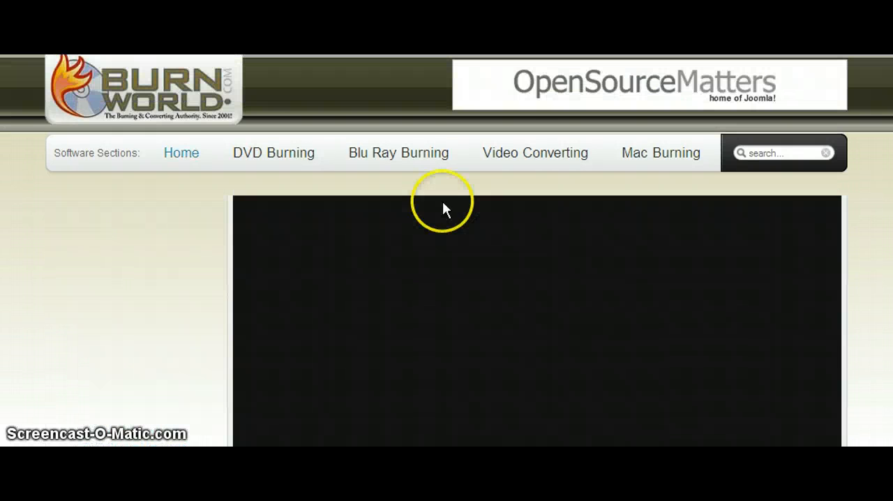
mouse_move(288, 158)
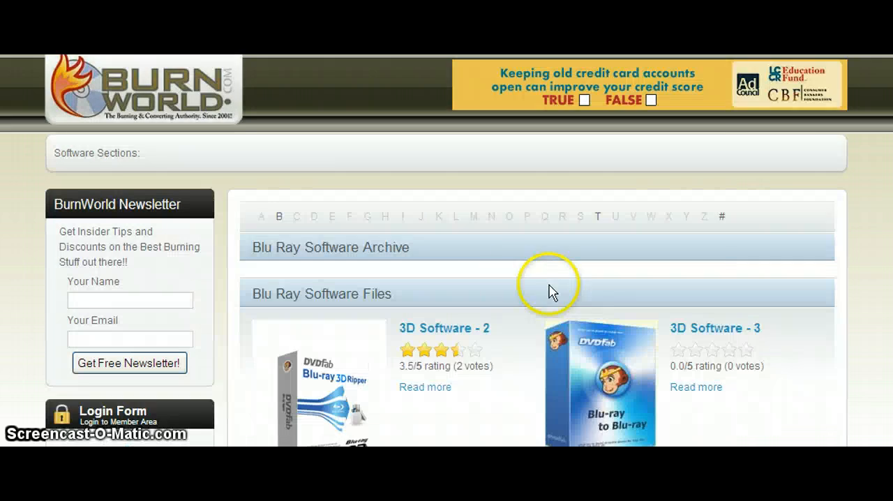
scroll(478, 290, "down", 6)
scroll(478, 292, "up", 3)
scroll(476, 293, "up", 3)
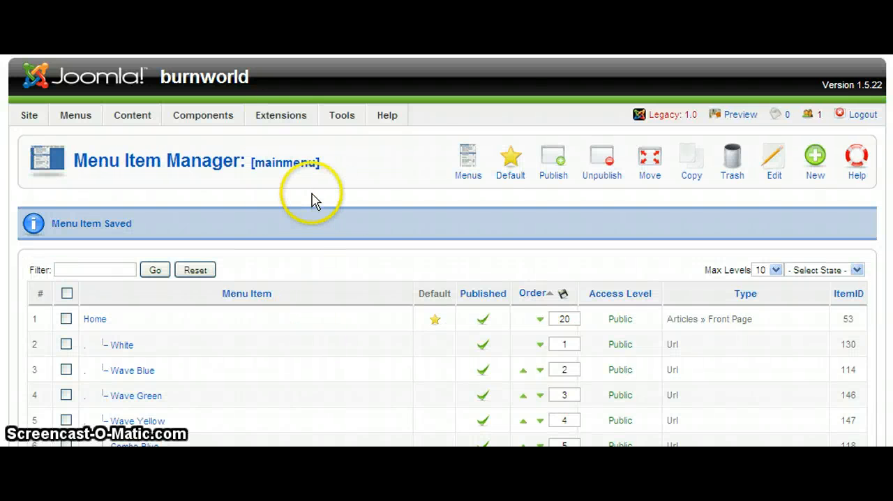
- Switch back to the Joomla administrator and open the Module Manager
mouse_move(342, 120)
mouse_move(309, 120)
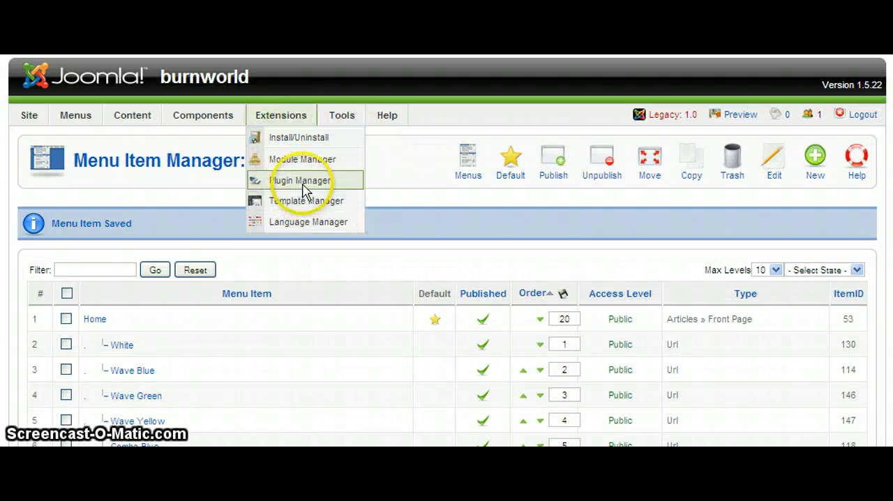
left_click(309, 160)
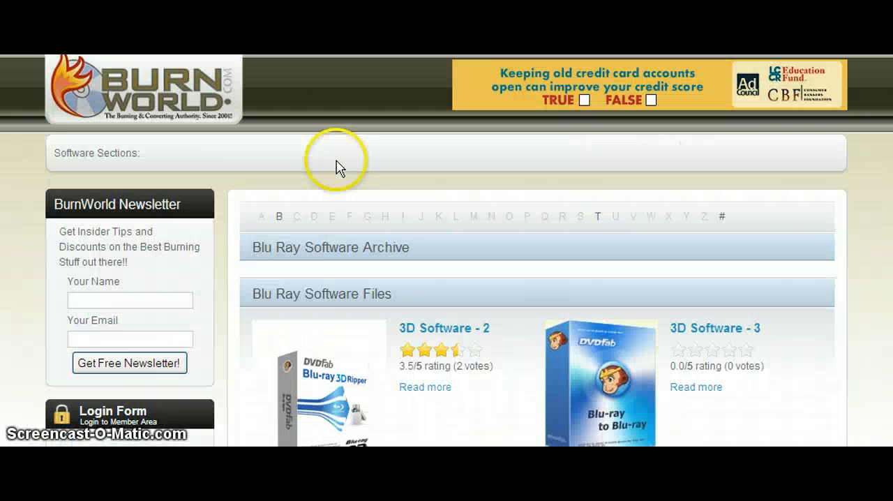
- On the BurnWorld site, examine which menu and side modules the Blu Ray Software page displays, then return to the home page
scroll(237, 294, "down", 3)
scroll(193, 251, "down", 3)
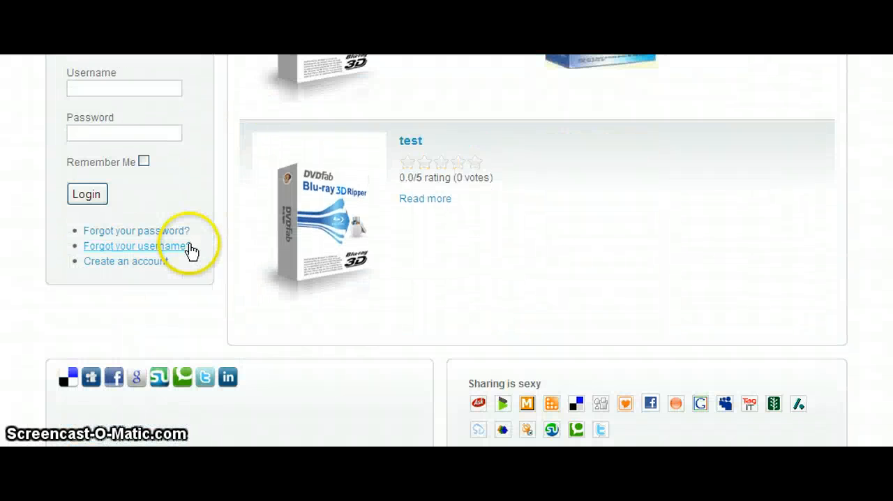
scroll(192, 247, "up", 6)
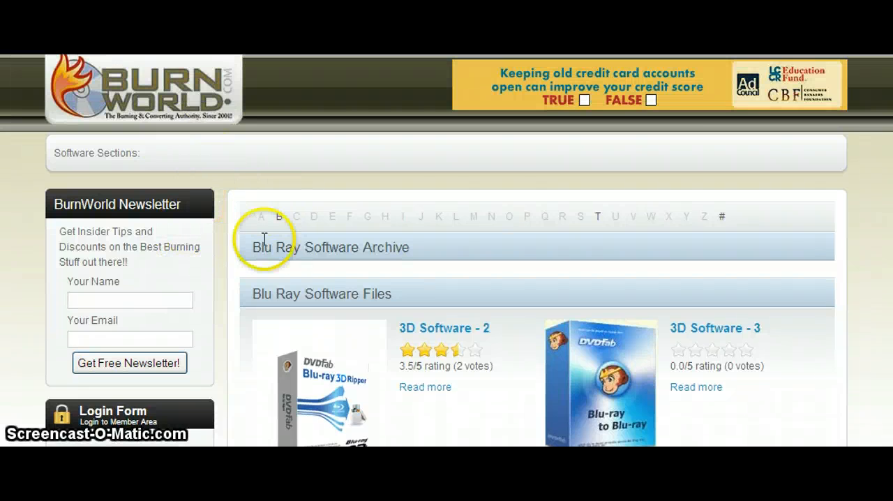
scroll(388, 301, "down", 2)
scroll(389, 305, "down", 1)
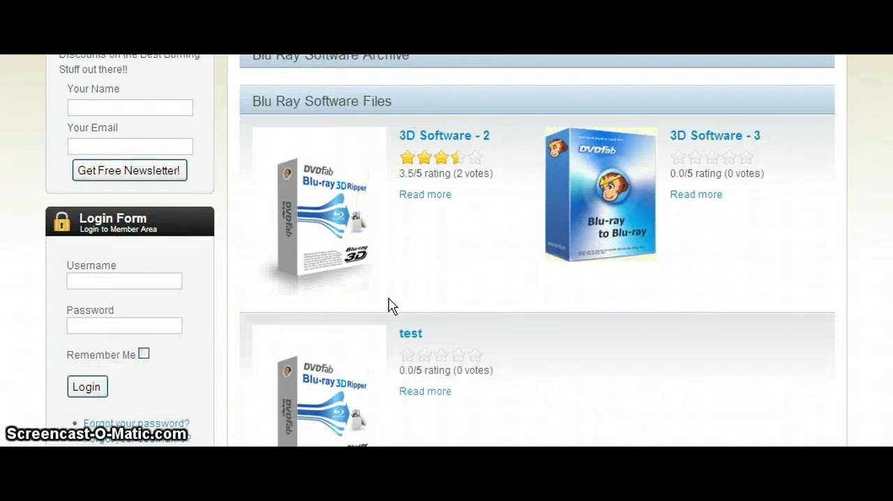
scroll(392, 305, "down", 2)
scroll(392, 305, "up", 7)
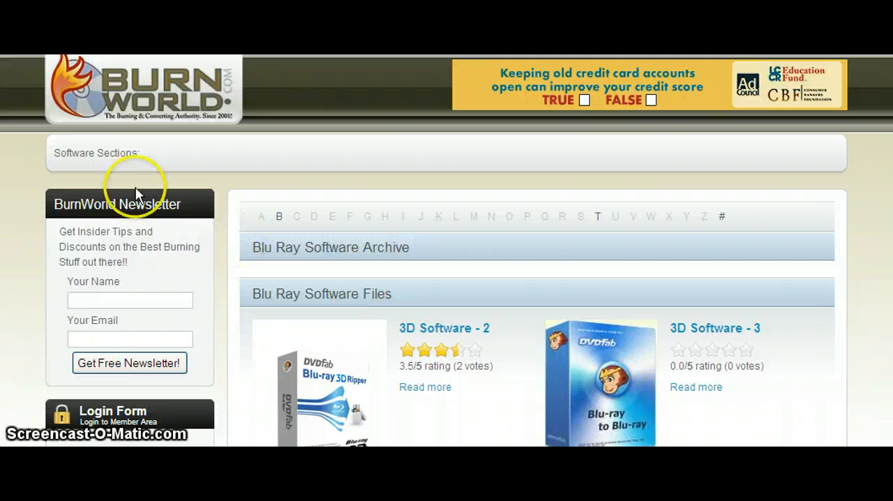
left_click(159, 105)
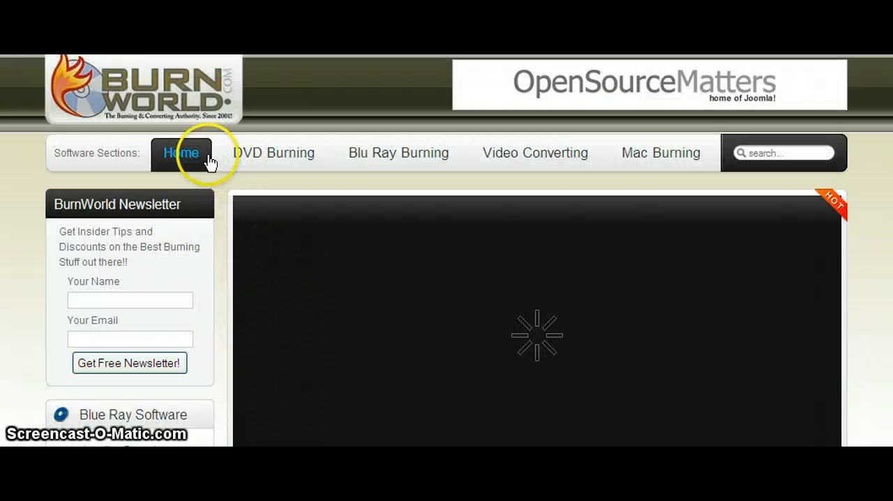
- Check the home page's DVD Burning and Home submenus and its side modules for comparison, then return to the Module Manager
mouse_move(291, 161)
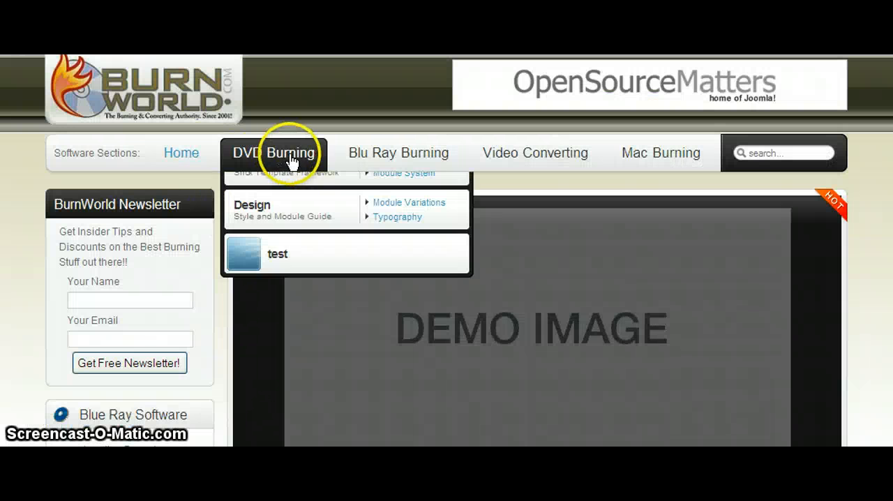
mouse_move(183, 155)
scroll(209, 364, "down", 3)
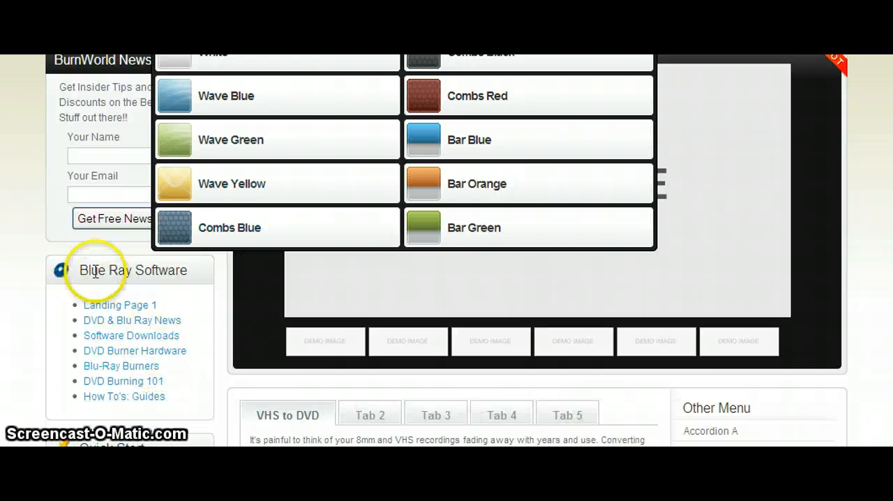
scroll(219, 273, "down", 3)
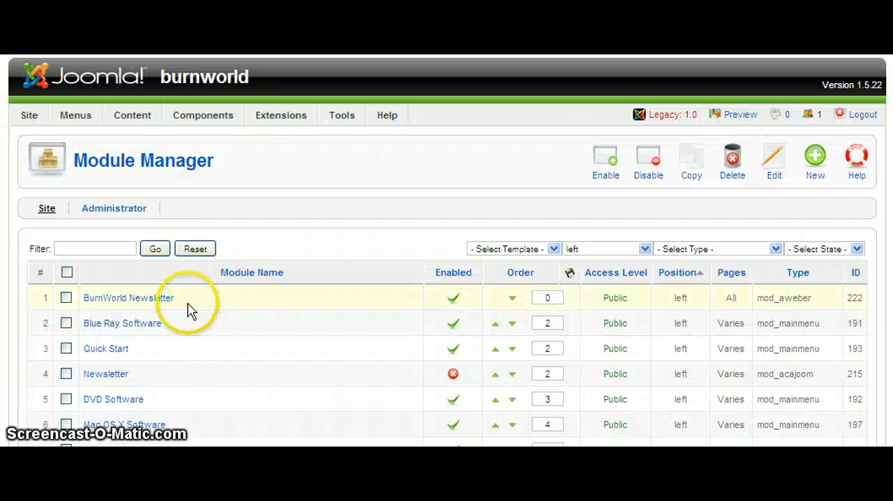
- Open the Blue Ray Software module and examine which menu items it is assigned to
left_click(138, 324)
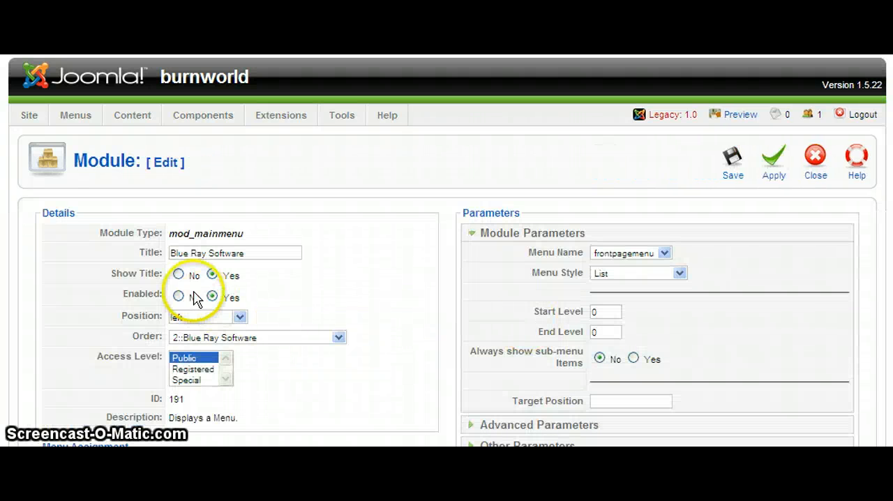
scroll(259, 319, "down", 6)
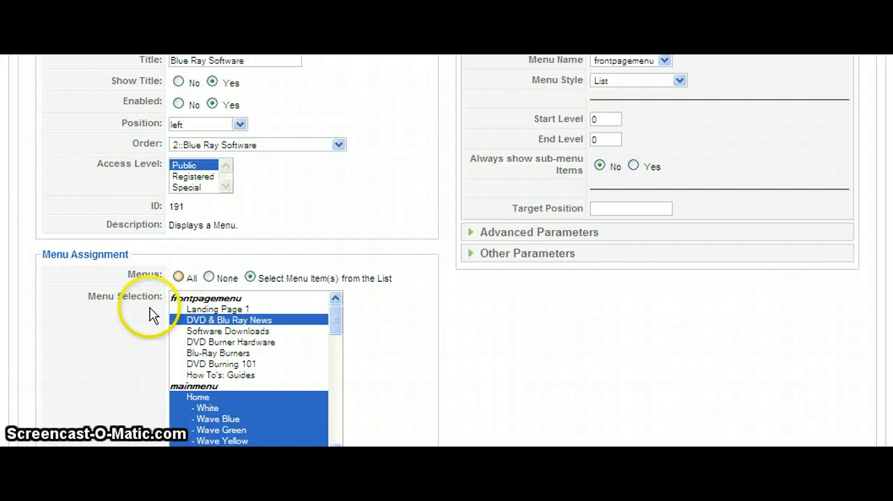
scroll(390, 323, "down", 2)
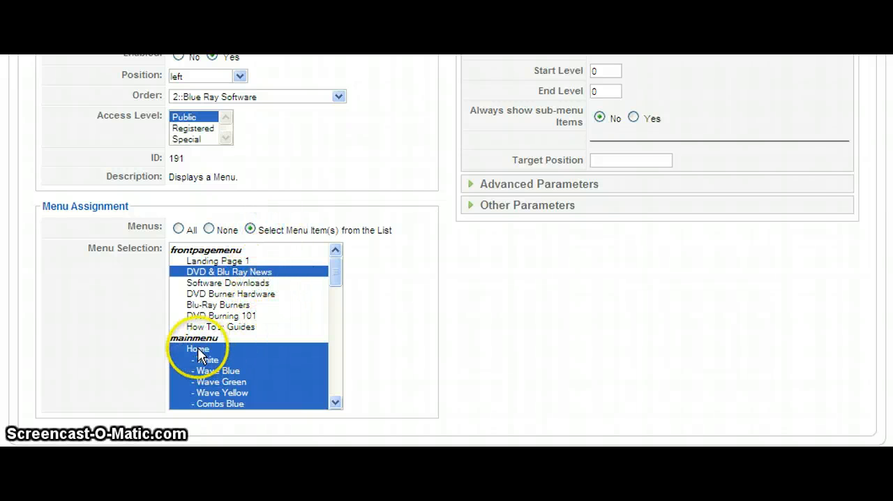
left_click_drag(335, 279, 332, 330)
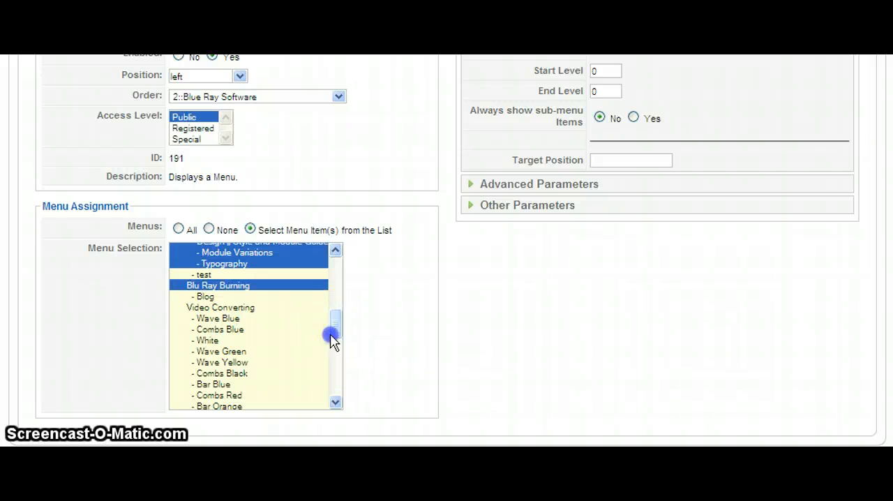
left_click_drag(332, 340, 338, 253)
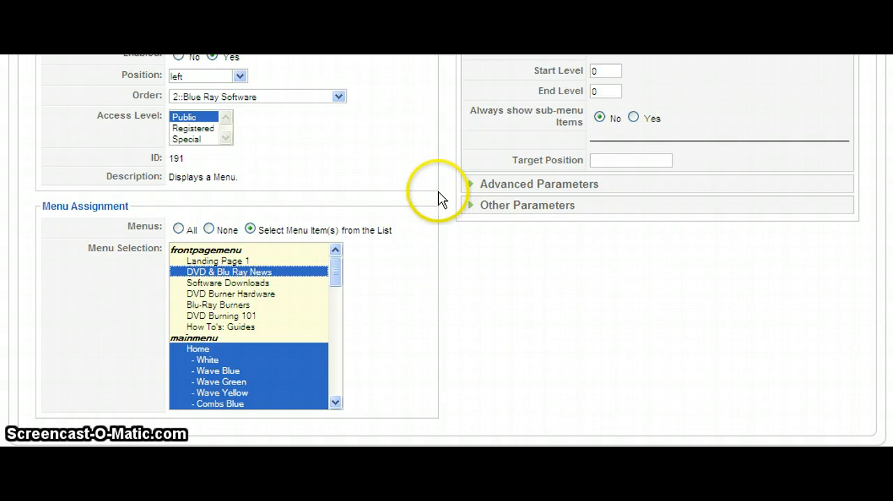
- On the BurnWorld site, check the Home submenu and view the Blu Ray Software page listed under DVD Burning
left_click(427, 56)
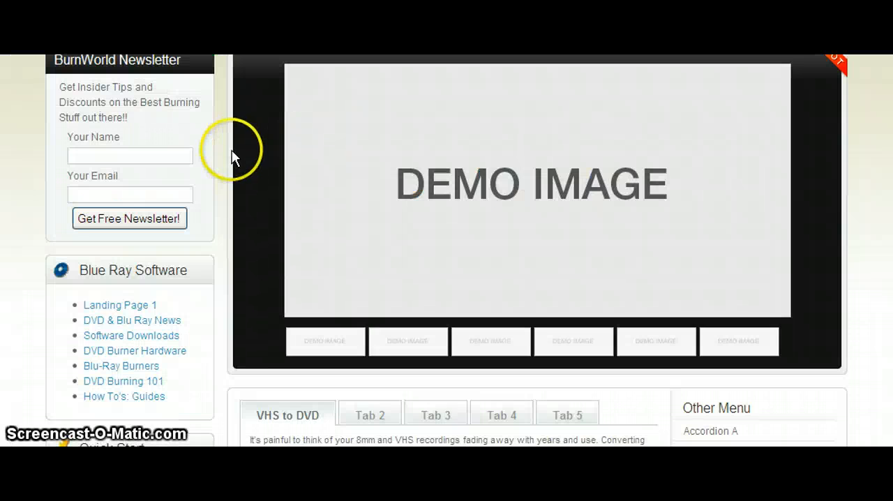
scroll(207, 174, "up", 3)
mouse_move(186, 176)
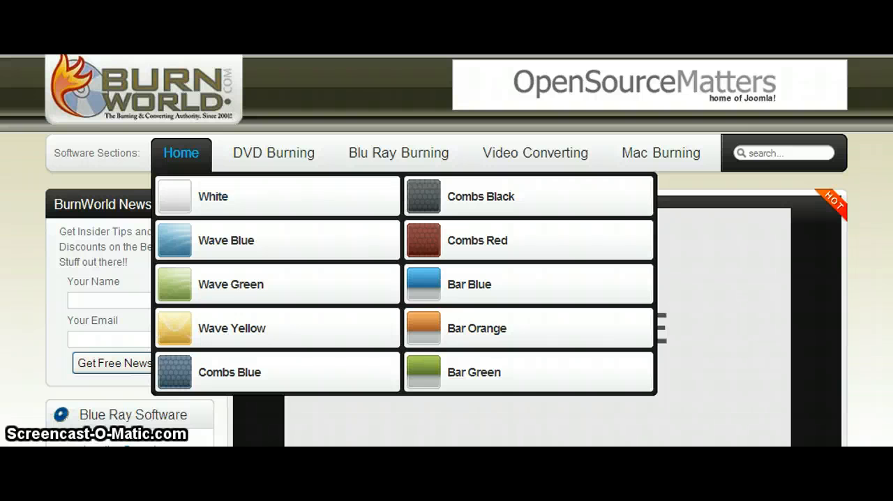
mouse_move(435, 207)
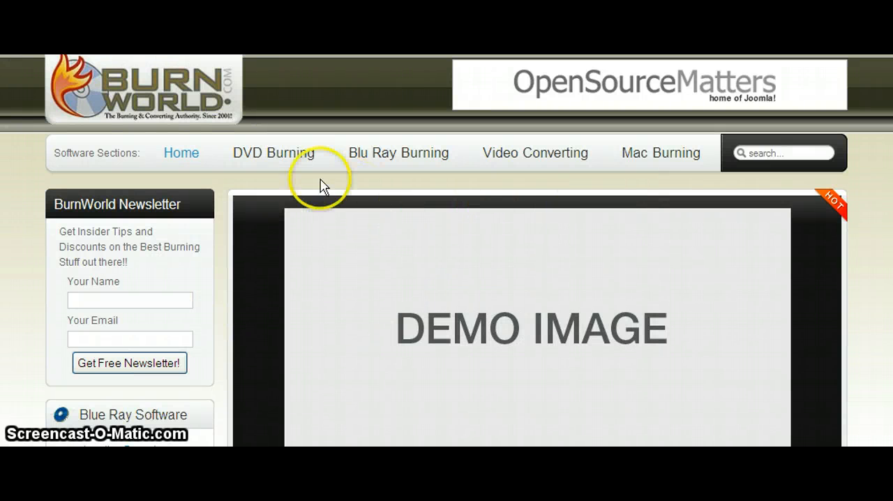
mouse_move(293, 180)
left_click(432, 293)
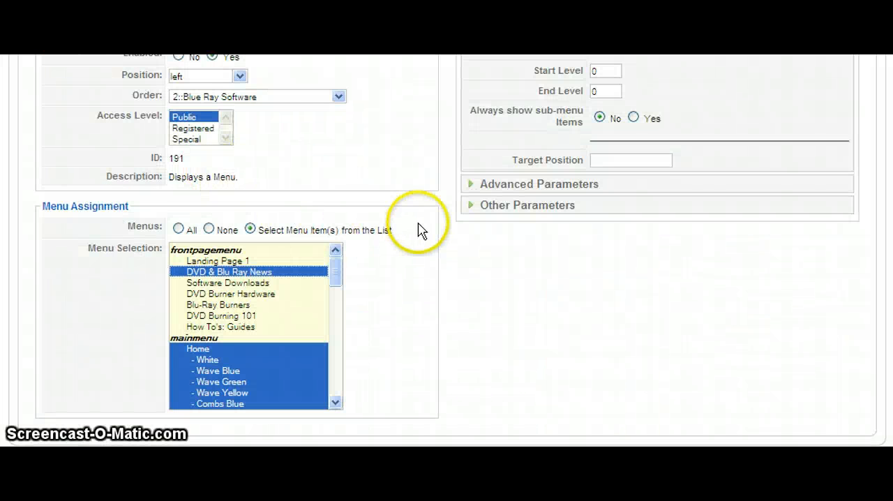
- Return to the Blue Ray Software module in the administrator and review its module type, menu assignment and Menu Name parameter
scroll(633, 178, "up", 3)
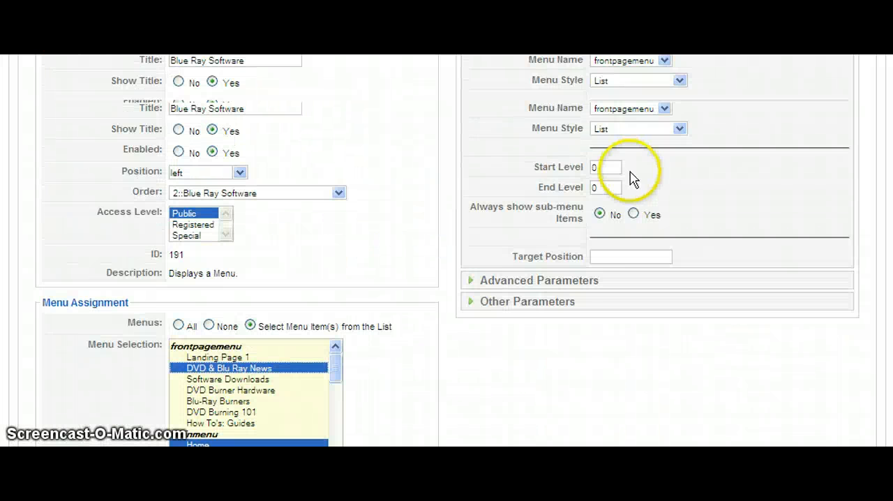
scroll(803, 174, "up", 2)
scroll(803, 174, "up", 2)
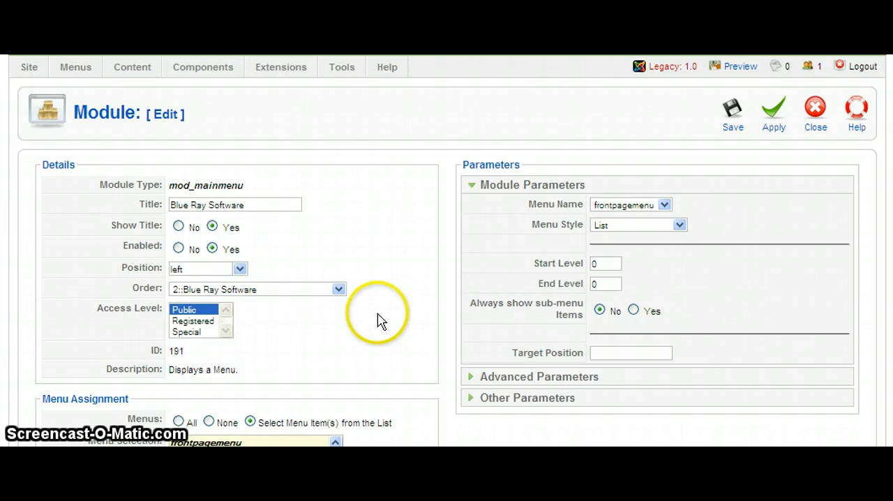
scroll(378, 319, "down", 4)
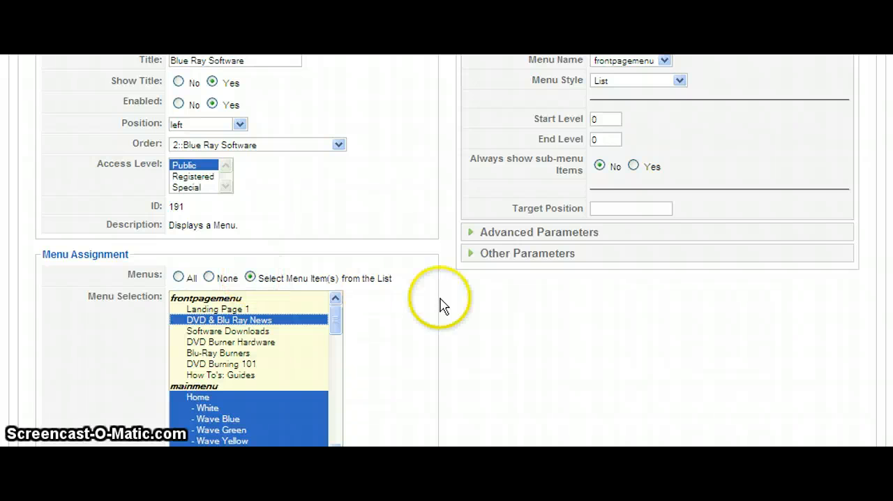
scroll(418, 299, "up", 5)
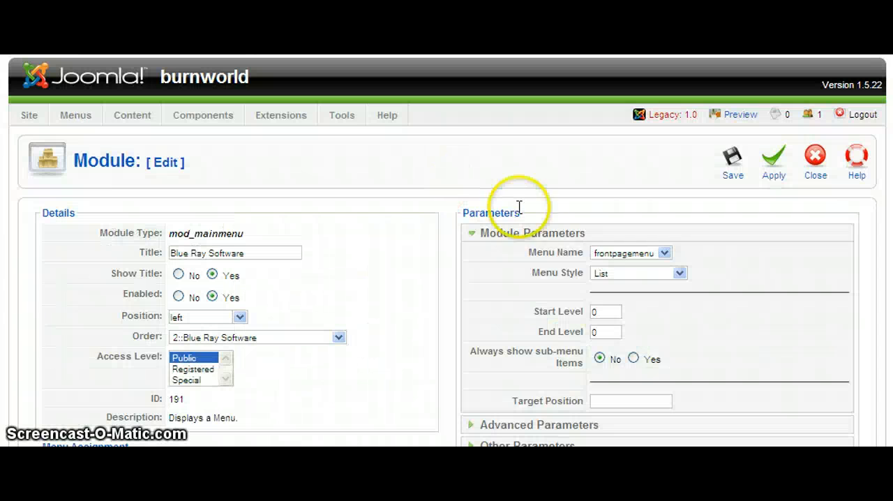
mouse_move(566, 258)
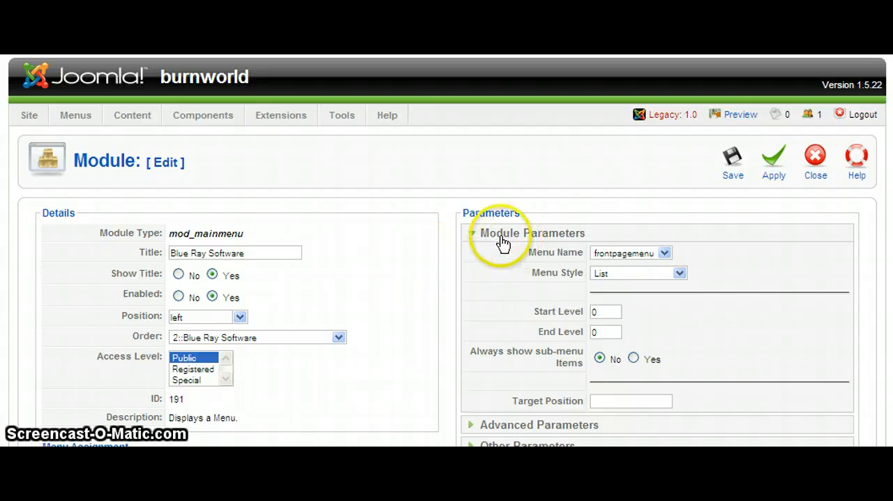
left_click_drag(194, 234, 253, 237)
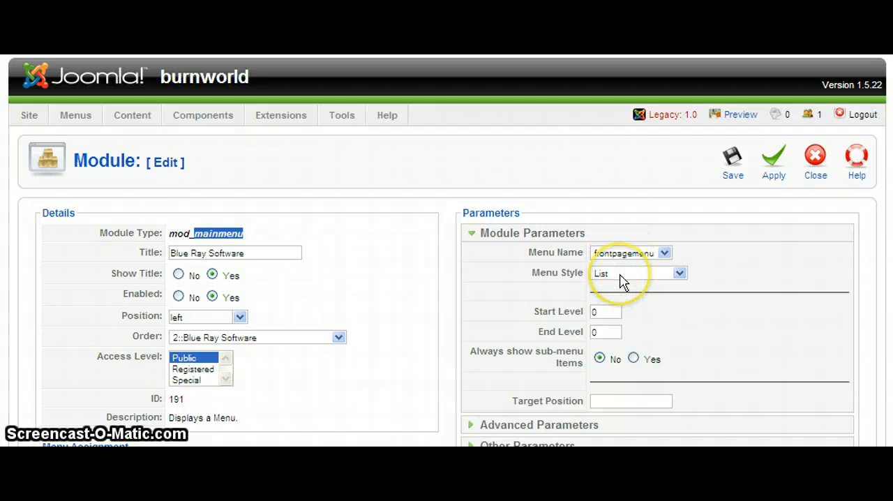
- Show the module's Advanced Parameters and inspect the icon part of its Module Class Suffix
scroll(634, 271, "down", 1)
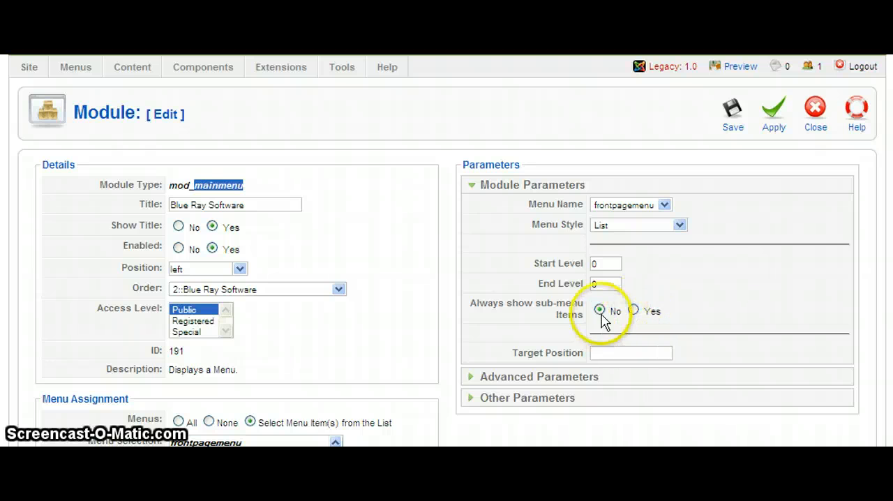
left_click(525, 377)
left_click(513, 189)
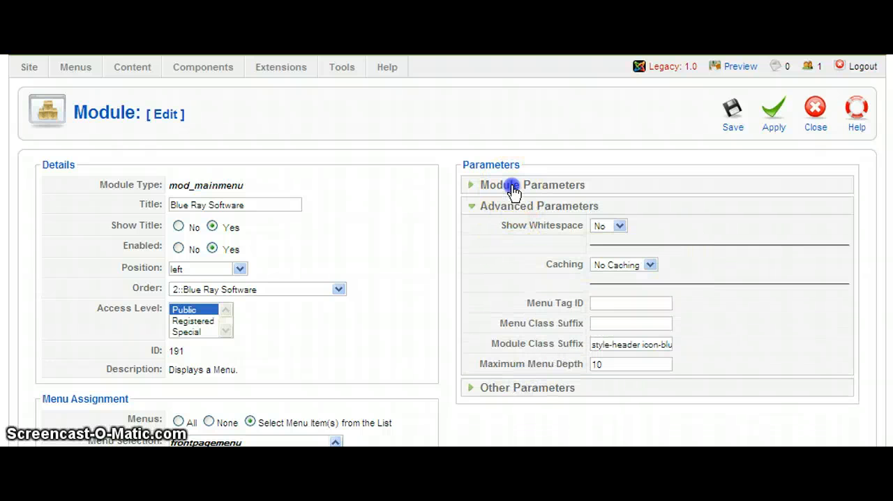
left_click(506, 375)
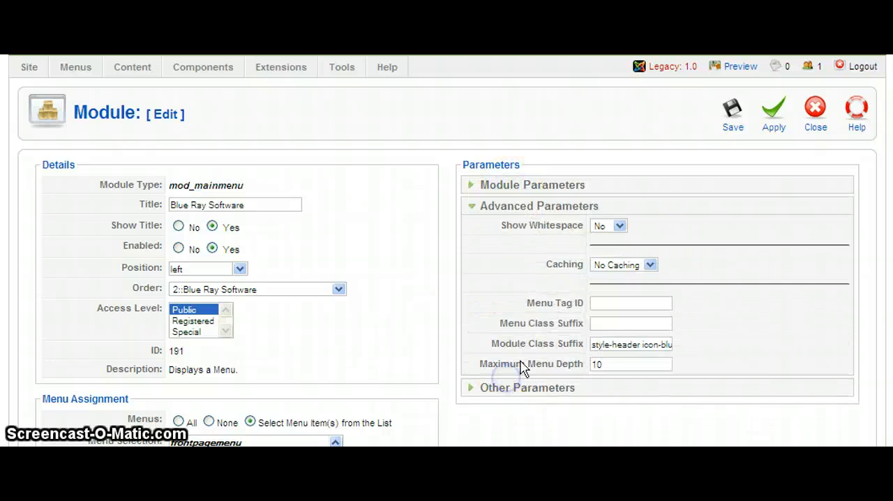
left_click(643, 344)
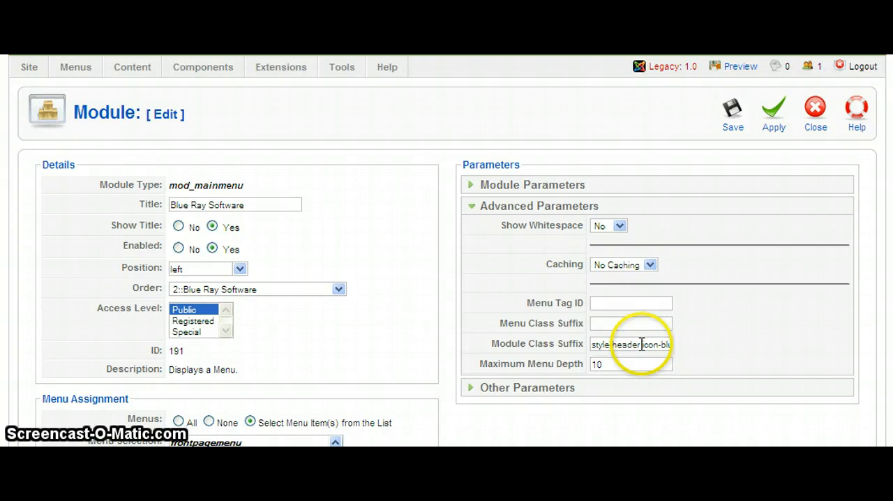
left_click_drag(640, 343, 663, 343)
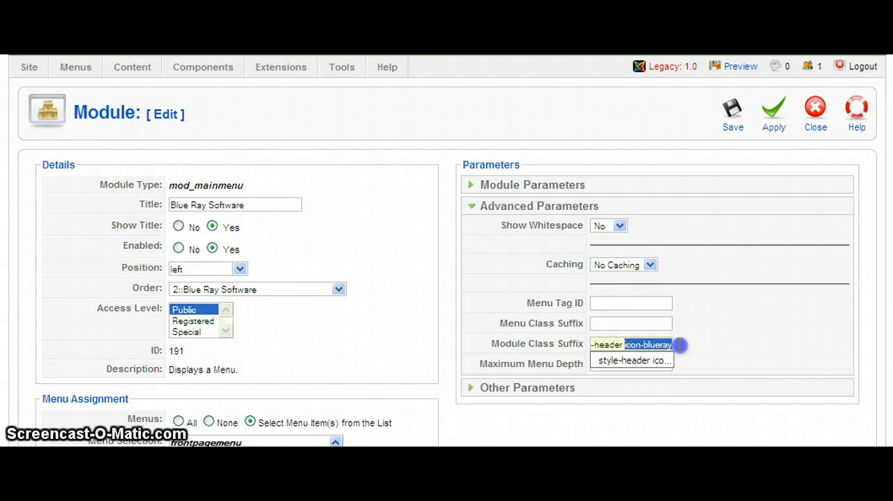
right_click(655, 343)
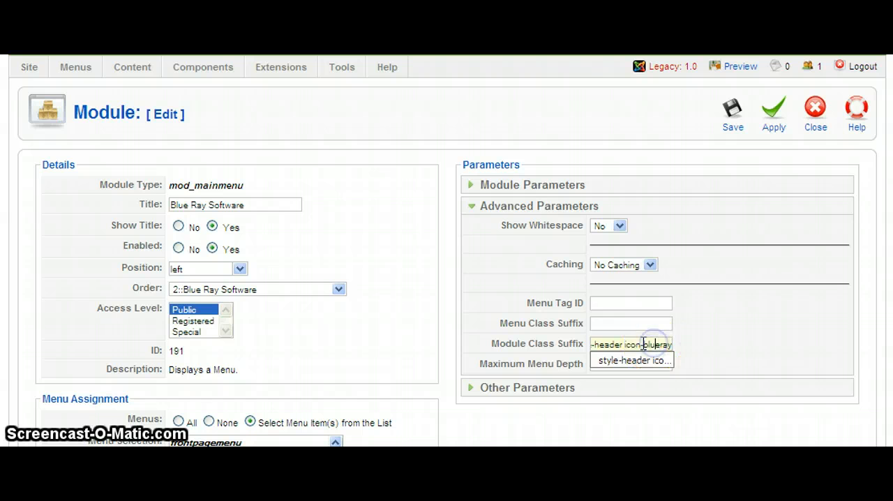
left_click(659, 342)
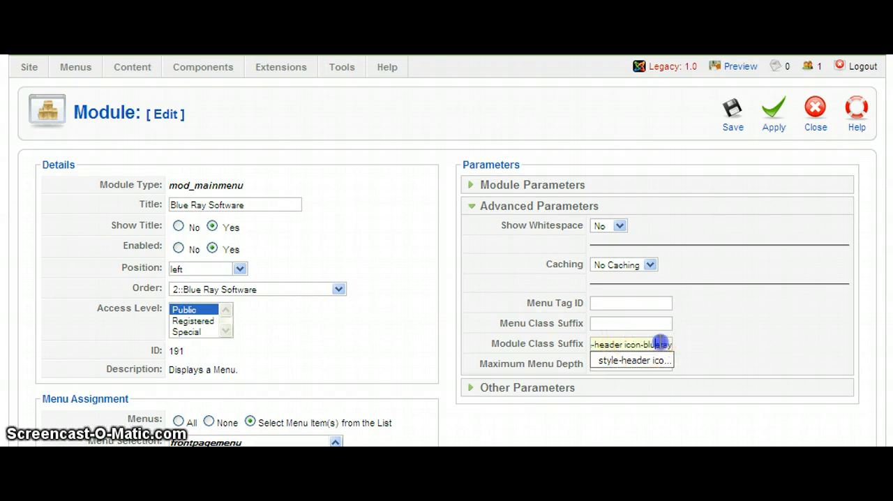
left_click(676, 347)
- Recheck the module's menu assignment and Module Parameters, and close the Blue Ray Software module without saving
scroll(383, 315, "down", 4)
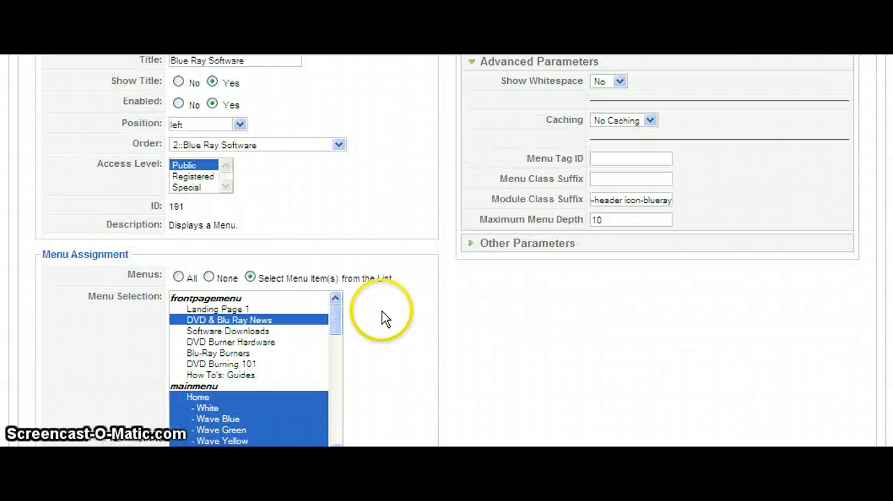
scroll(383, 315, "up", 5)
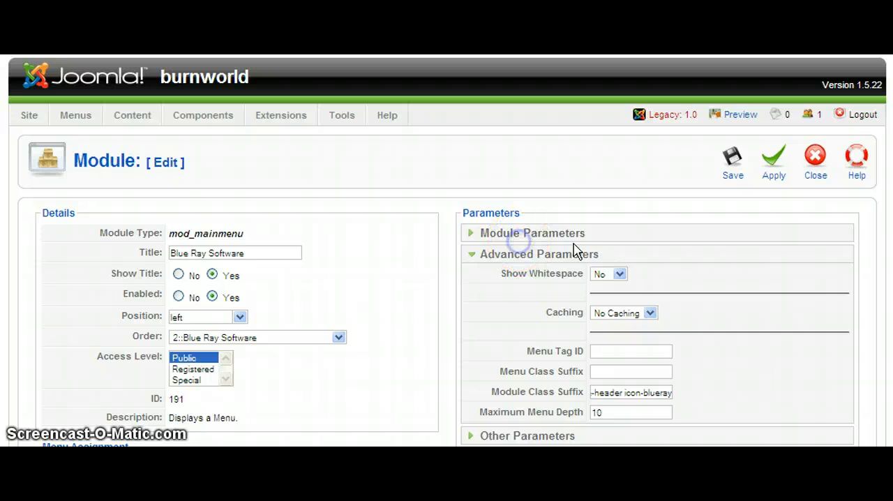
left_click(618, 239)
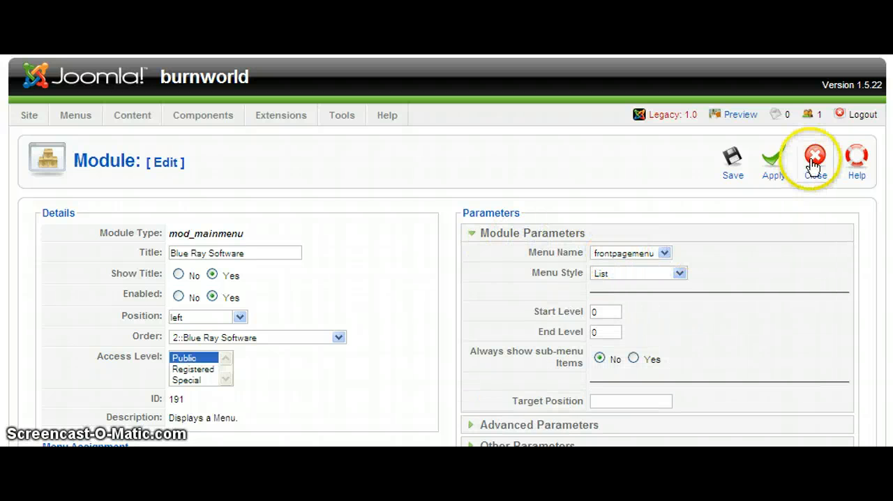
left_click(813, 167)
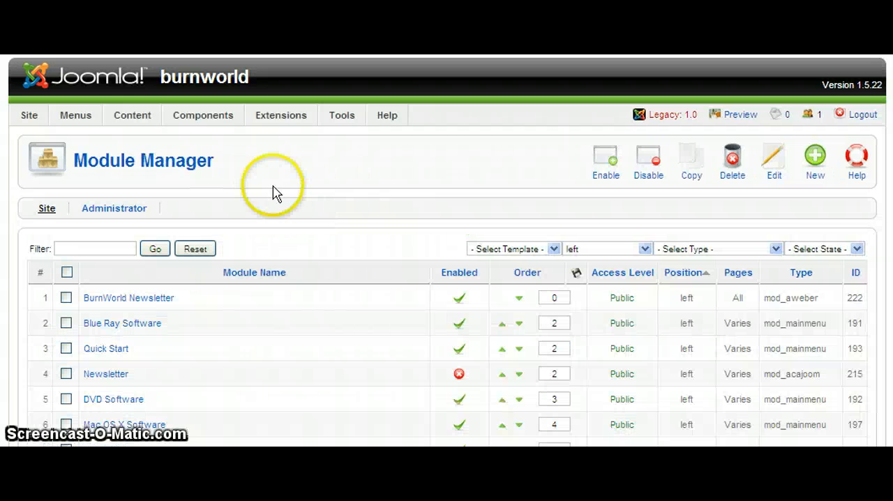
- View the Main Menu's items, and examine the items and menu name of the Frontpage Menu
mouse_move(133, 120)
mouse_move(70, 118)
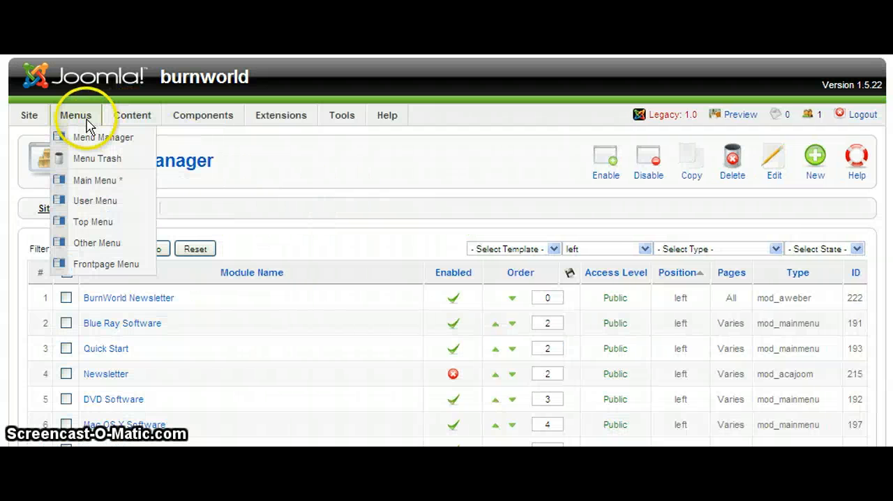
left_click(98, 180)
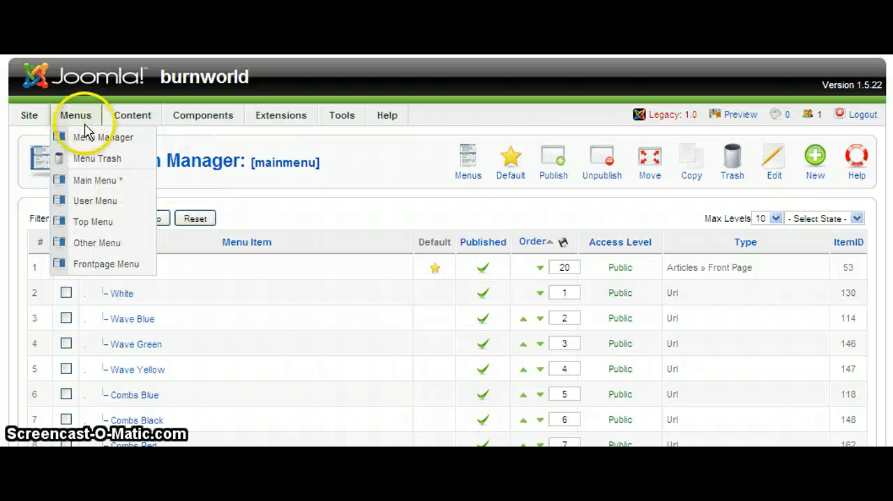
left_click(105, 265)
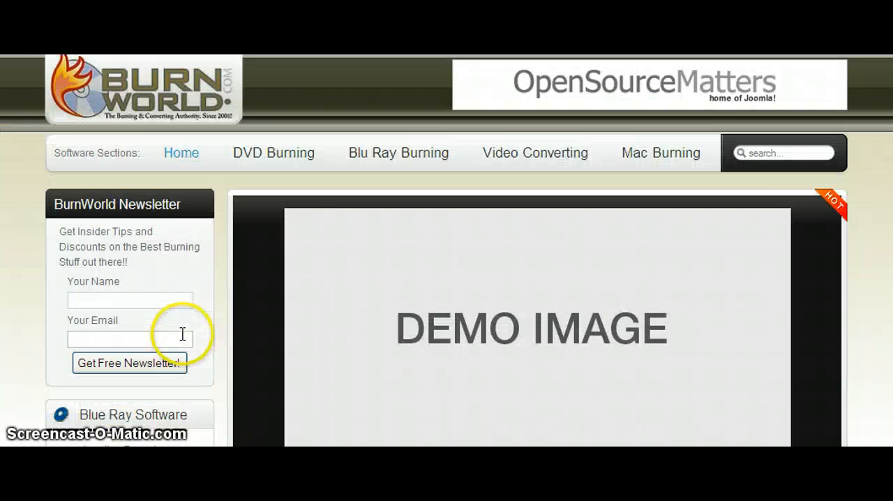
scroll(179, 335, "down", 3)
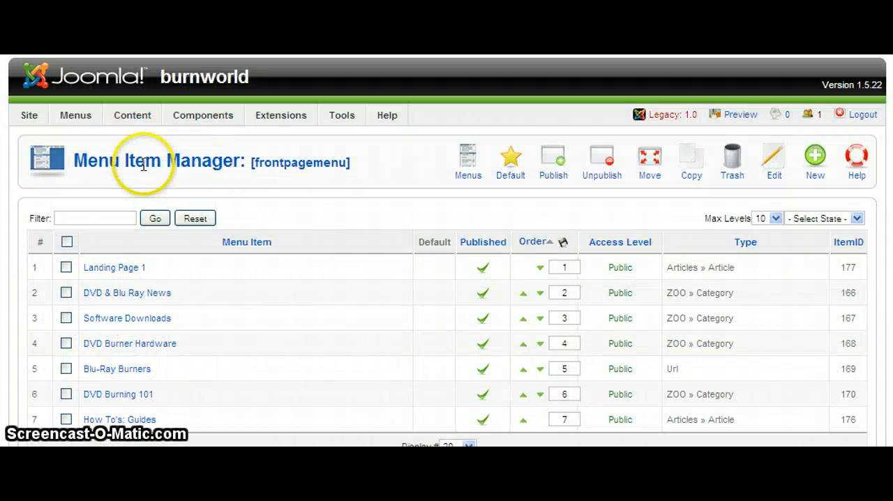
left_click_drag(251, 163, 355, 169)
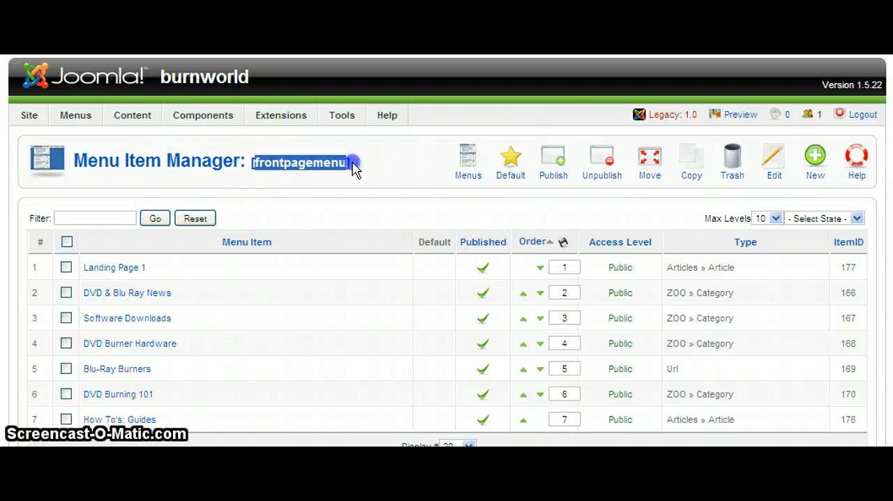
left_click(329, 170)
- Create a new menu with the unique name, title and module title Blue Ray Menu
mouse_move(76, 116)
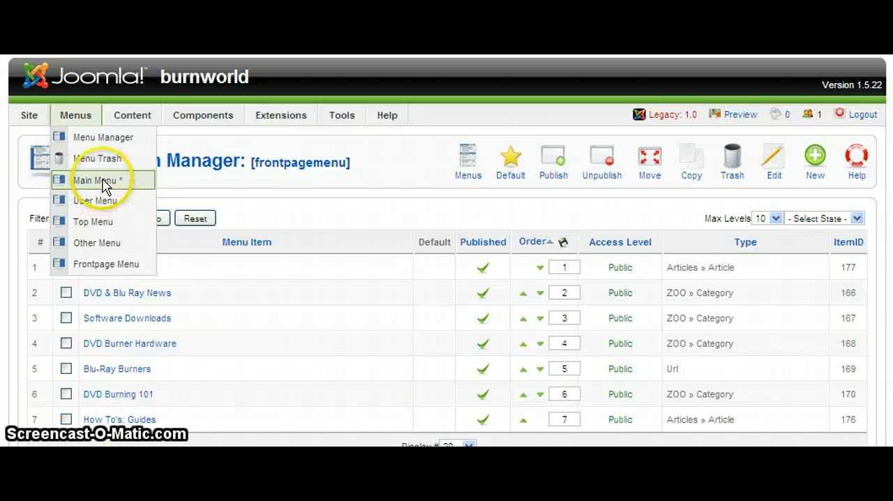
left_click(108, 144)
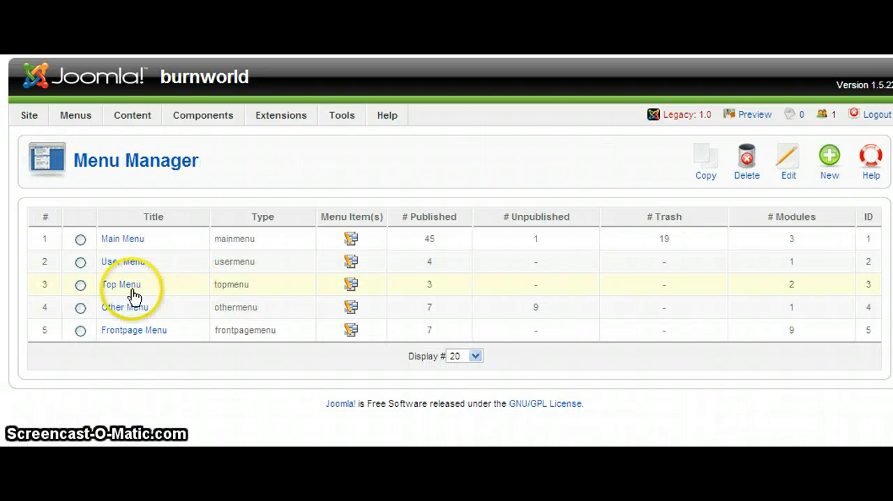
left_click(829, 161)
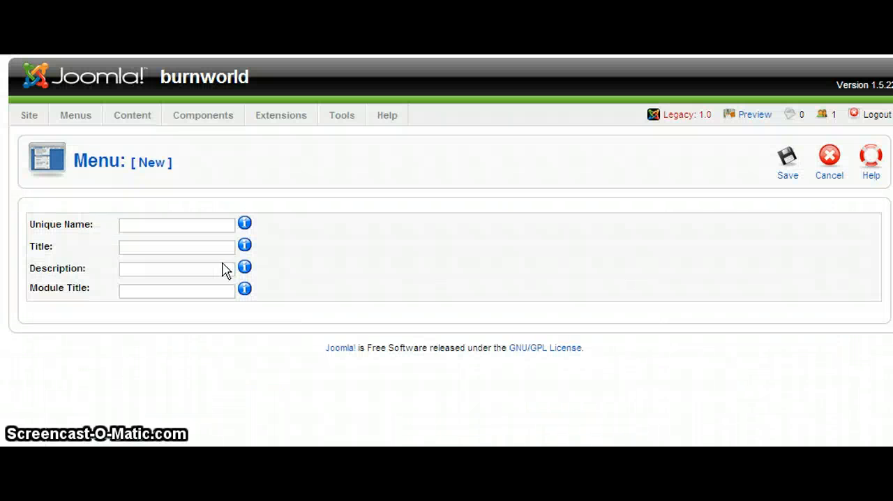
left_click(194, 224)
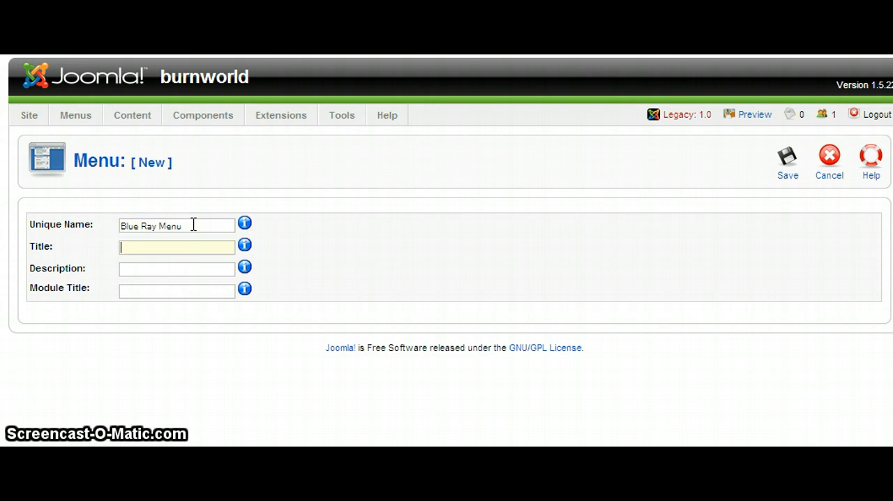
type("B")
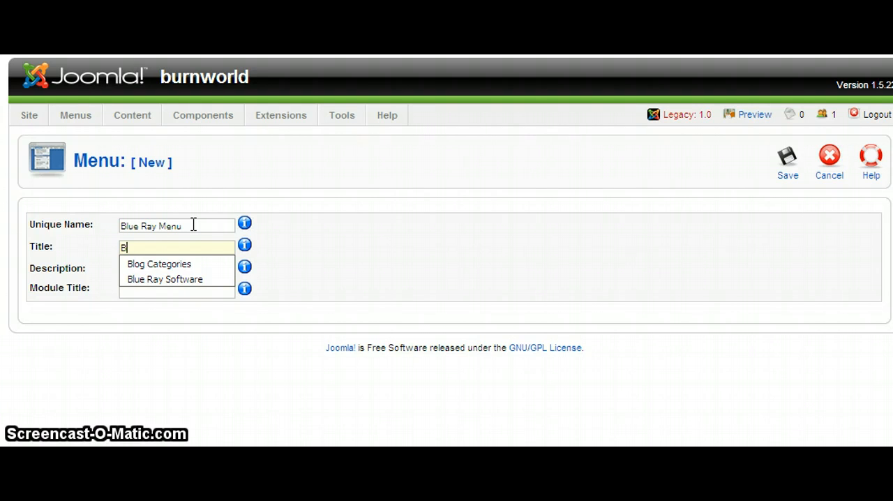
type("lue Ray Menu")
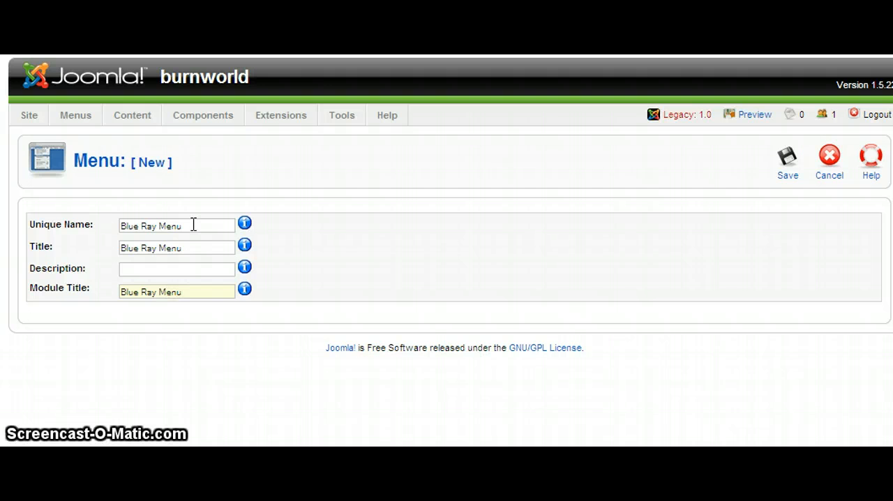
- Copy the module title Blue Ray Menu into the description and save the new menu
left_click(190, 293)
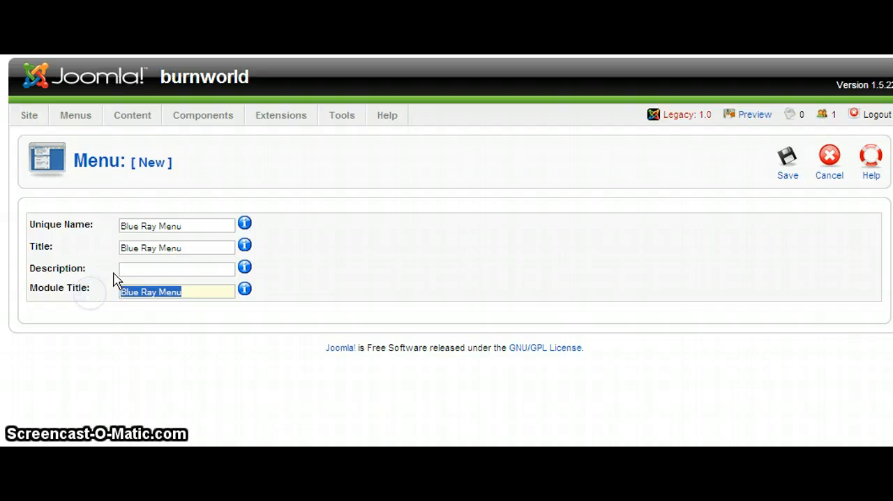
left_click(122, 268)
key("ctrl+v")
left_click(786, 162)
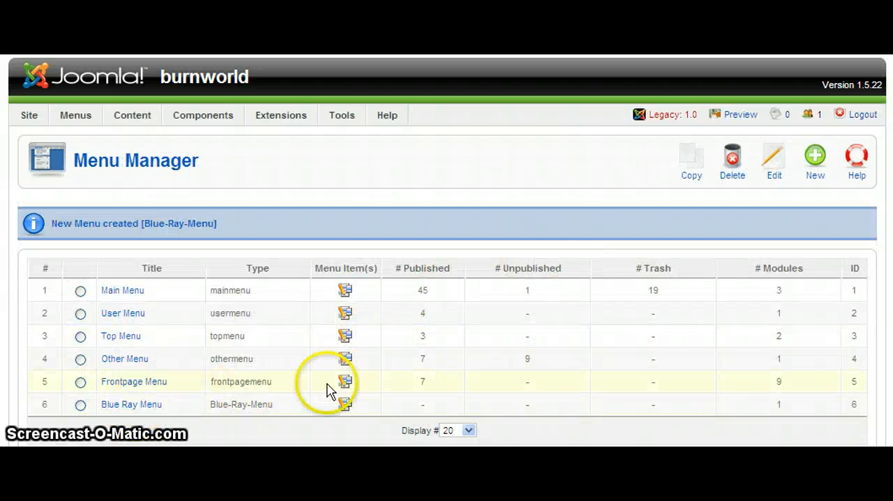
- Start a new menu item in the Blue Ray Menu with the ZOO Item type
mouse_move(93, 119)
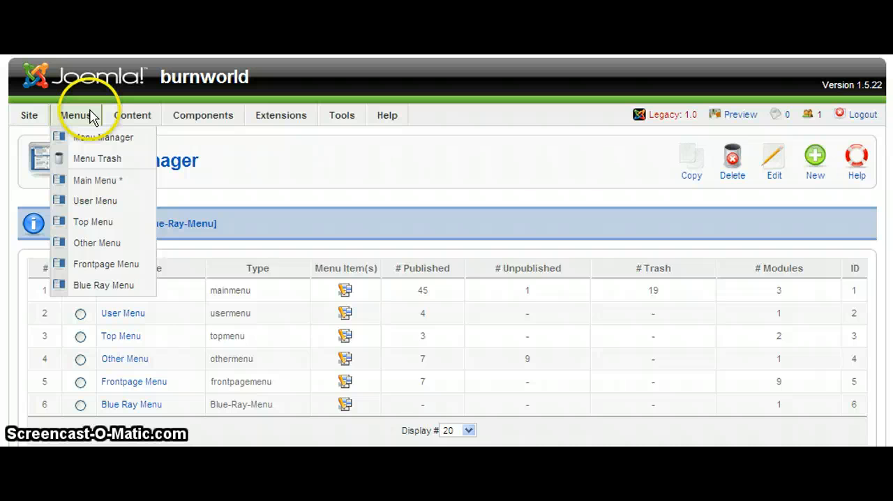
left_click(92, 286)
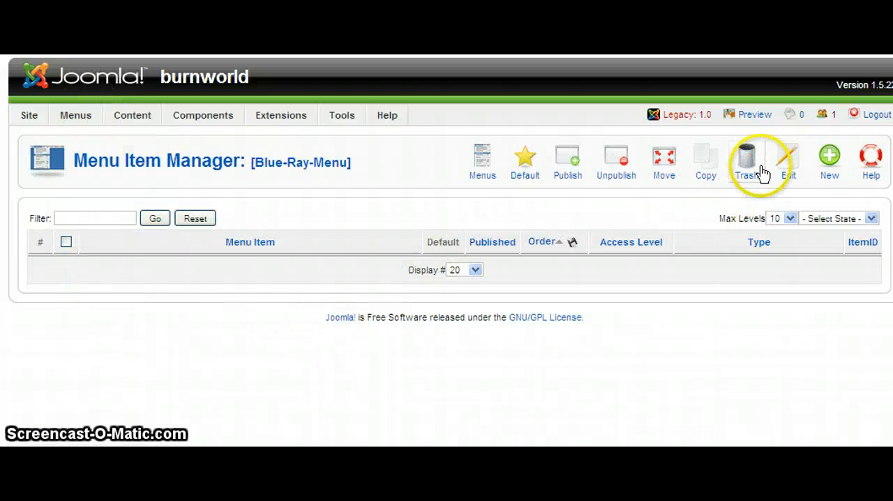
left_click(829, 161)
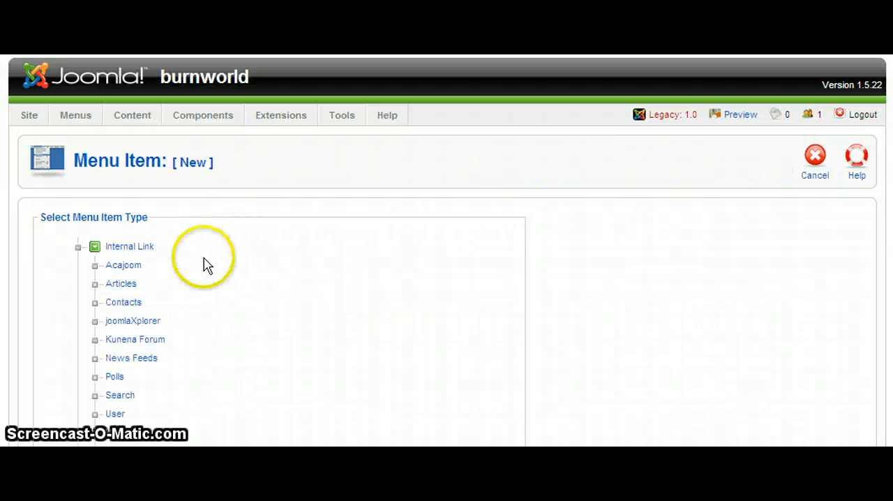
left_click(129, 286)
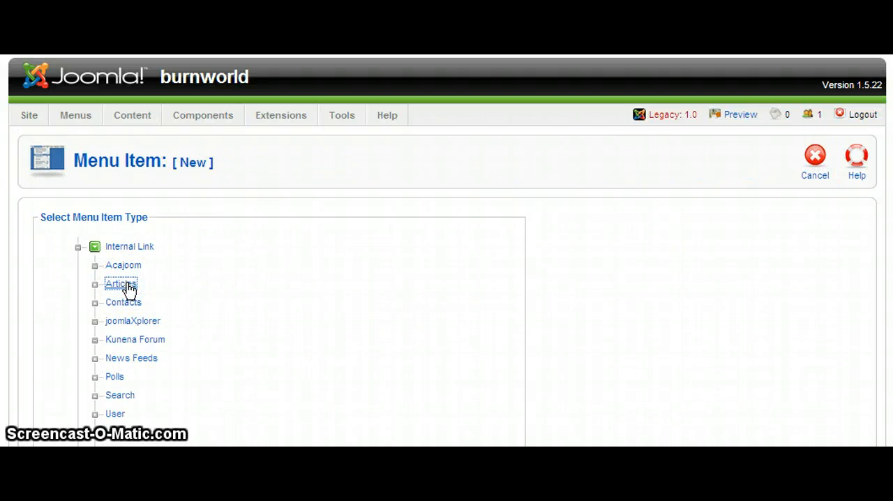
scroll(98, 310, "down", 3)
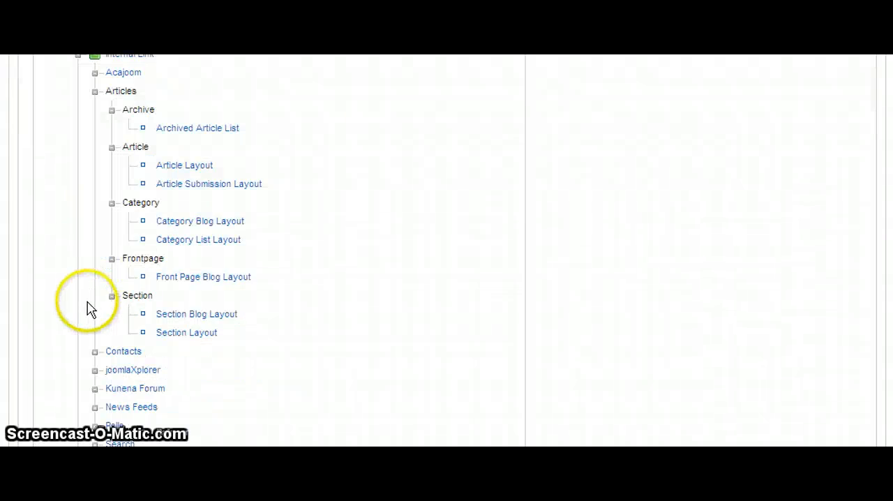
scroll(86, 309, "down", 3)
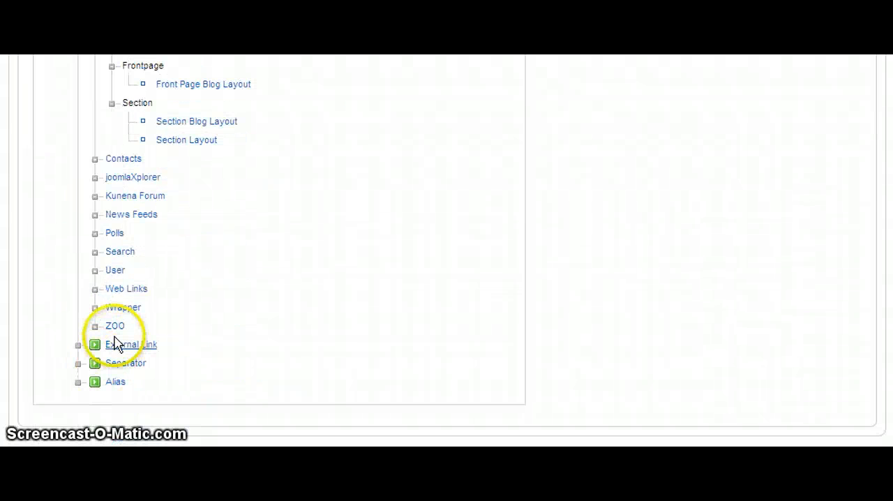
left_click(114, 327)
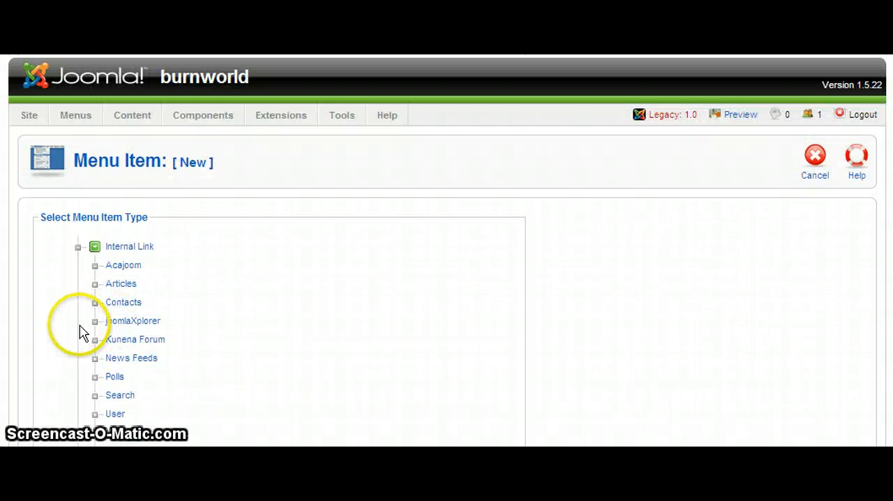
scroll(80, 335, "down", 3)
left_click(148, 334)
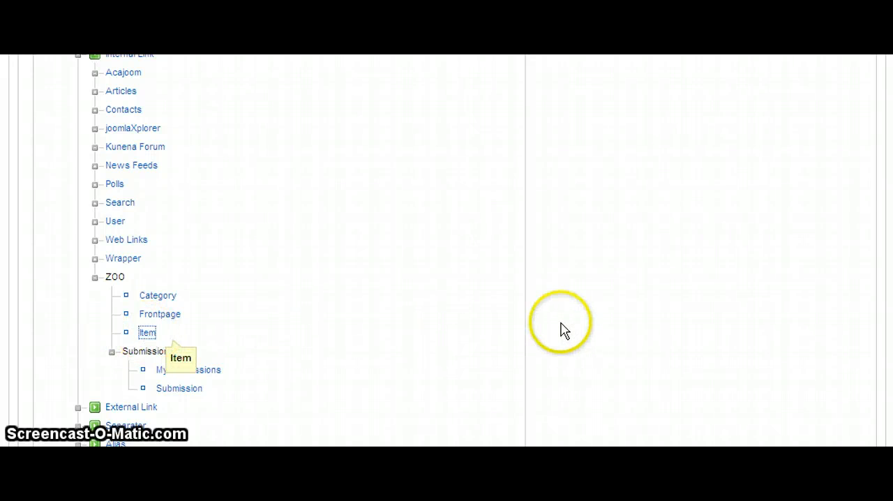
- Link the menu item to the test item of the second Software Downloads application, and try to save it without a title
left_click(724, 245)
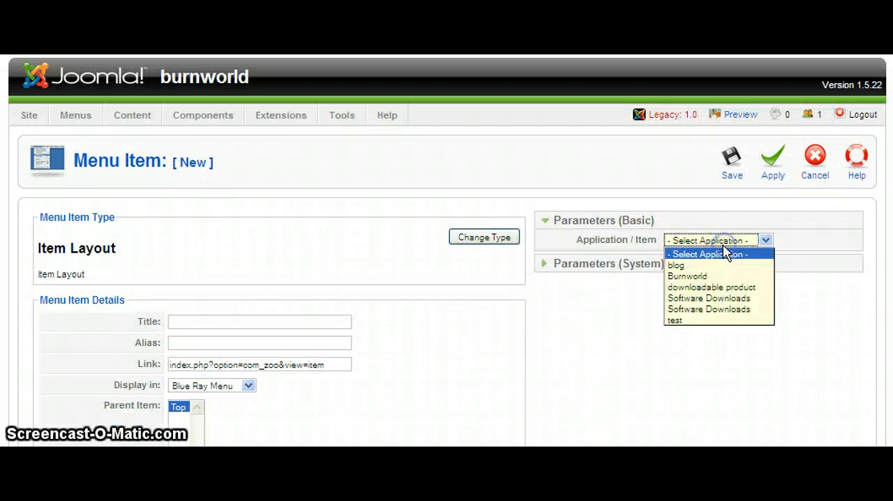
left_click(669, 307)
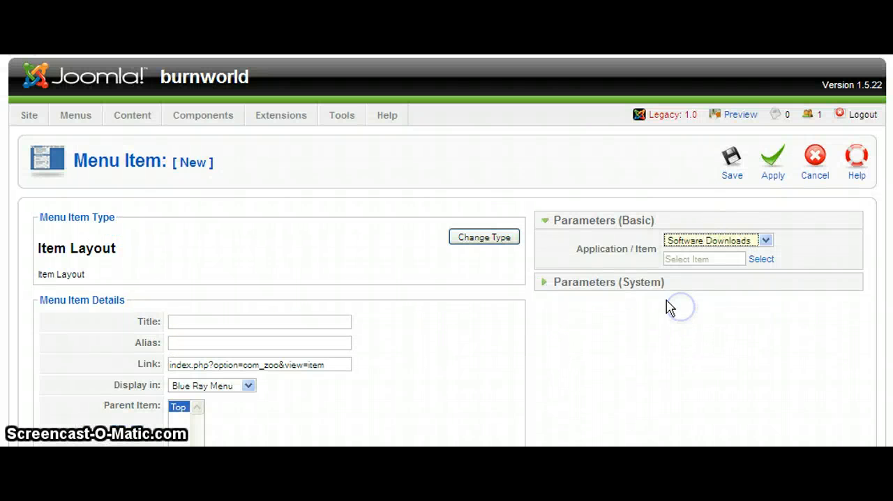
left_click(753, 258)
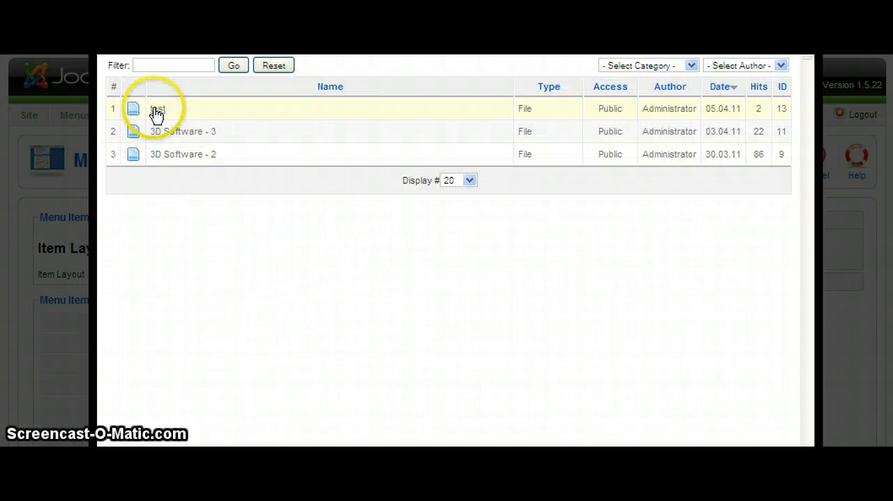
left_click(156, 110)
left_click(732, 161)
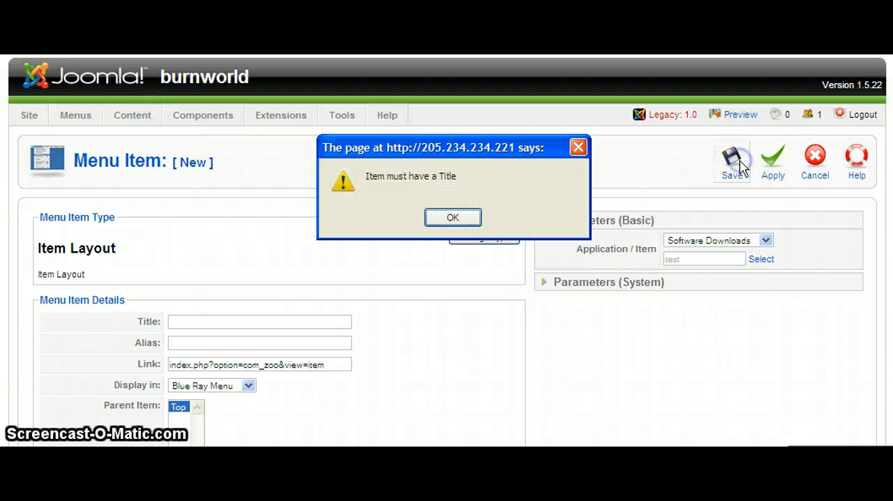
left_click(455, 220)
- Give the new menu item the title Test Product
left_click(201, 319)
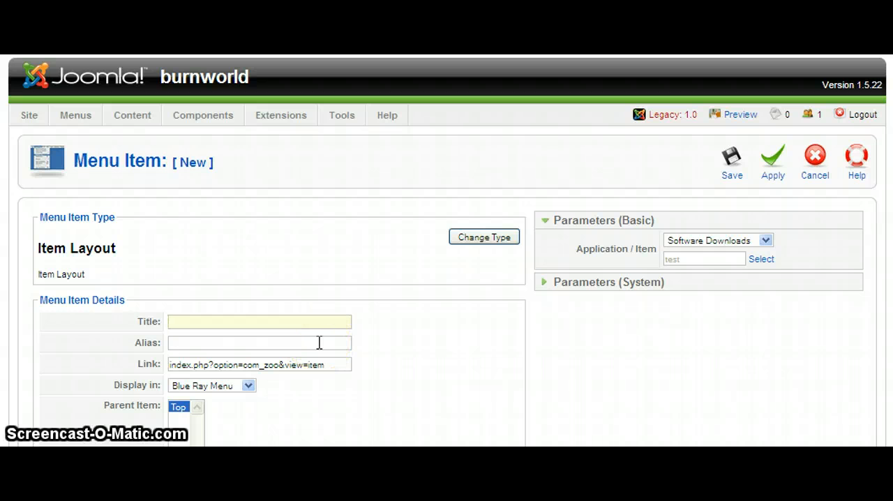
type("te")
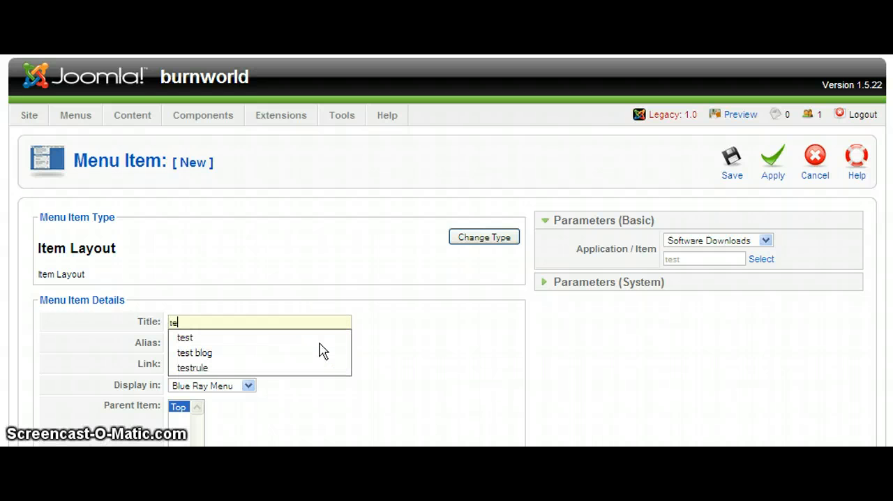
key("BackSpace")
type("Te")
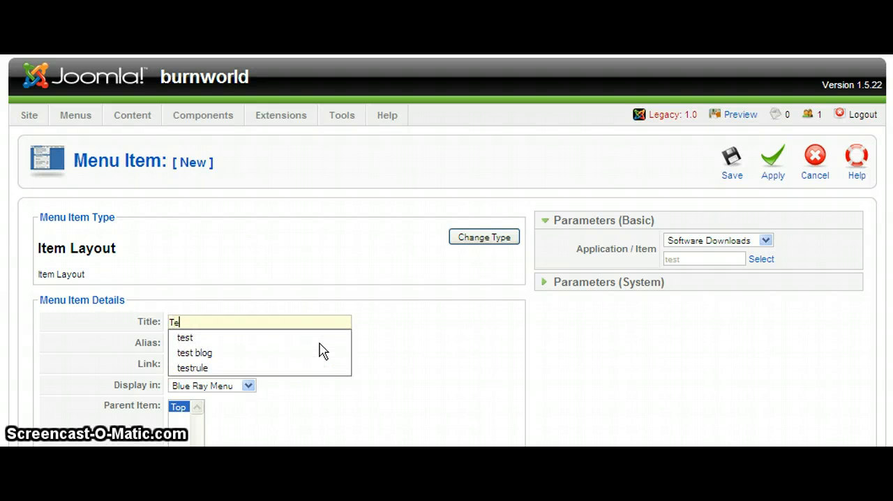
type("st Product")
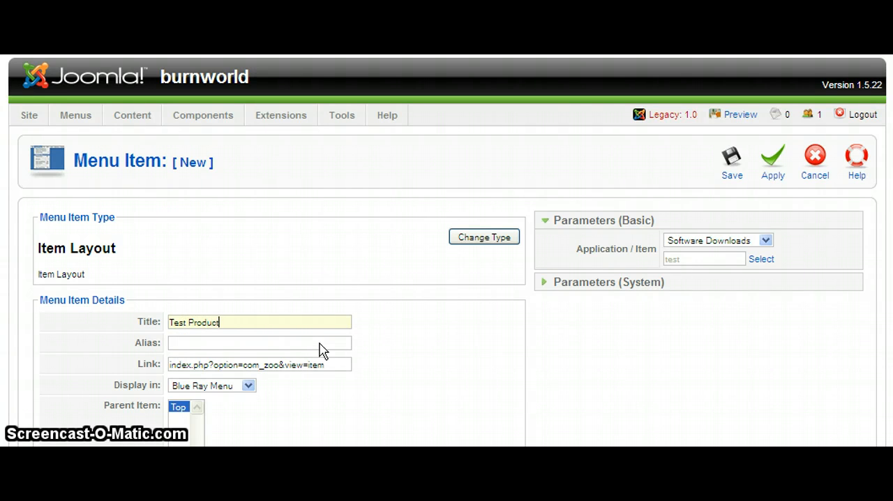
- Check the remaining menu item details, leaving the alias empty, and save the Test Product menu item
scroll(362, 340, "down", 2)
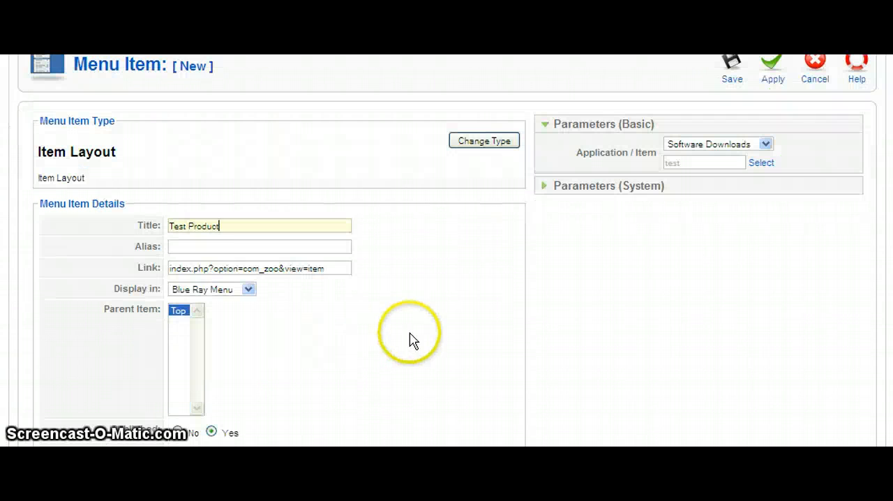
left_click(205, 246)
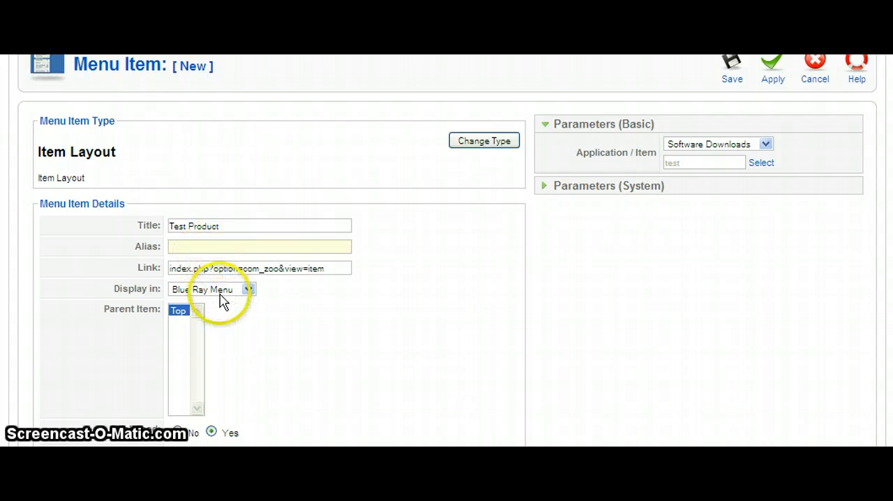
left_click(286, 304)
scroll(467, 336, "down", 4)
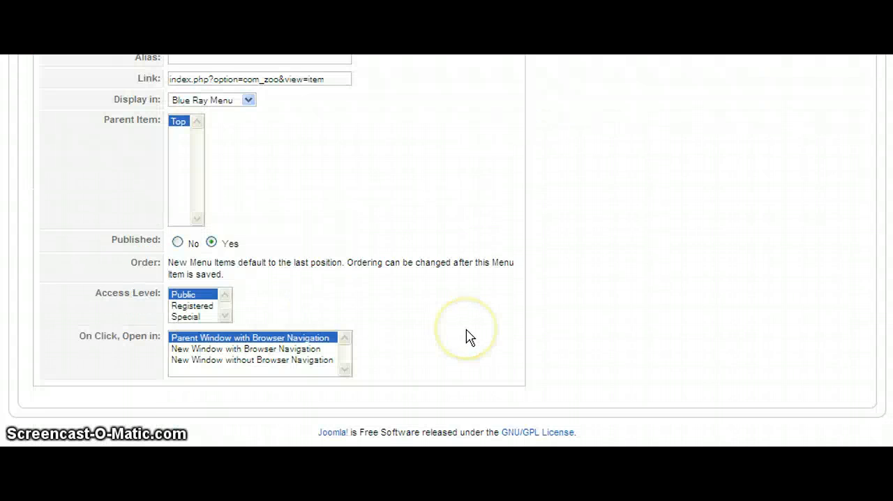
scroll(467, 336, "up", 4)
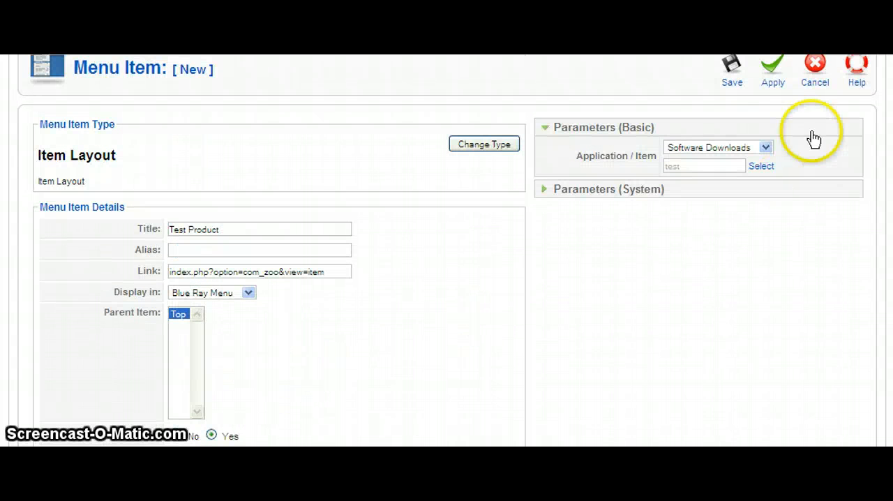
scroll(711, 97, "up", 2)
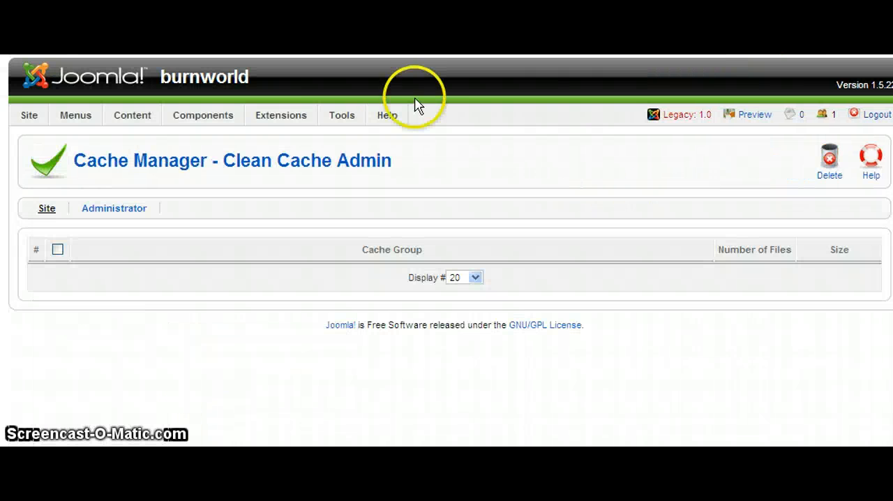
- Clean the site cache by deleting all of its cache groups
mouse_move(319, 116)
left_click(369, 225)
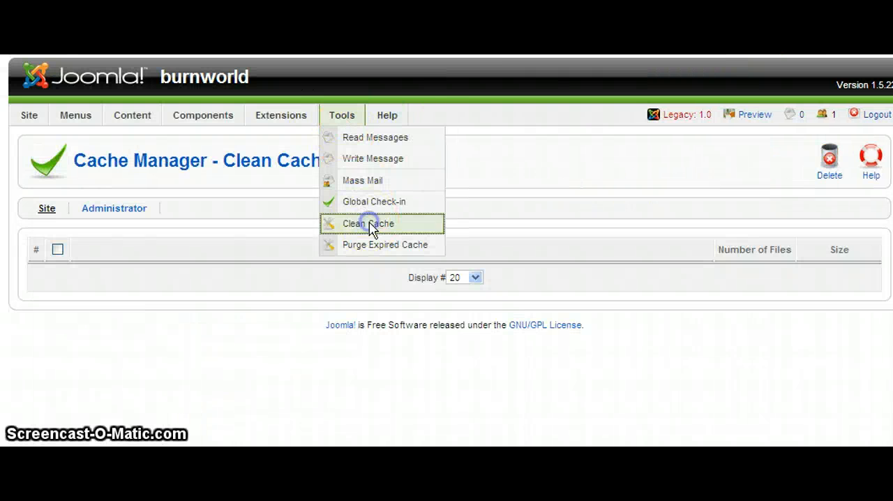
left_click(58, 250)
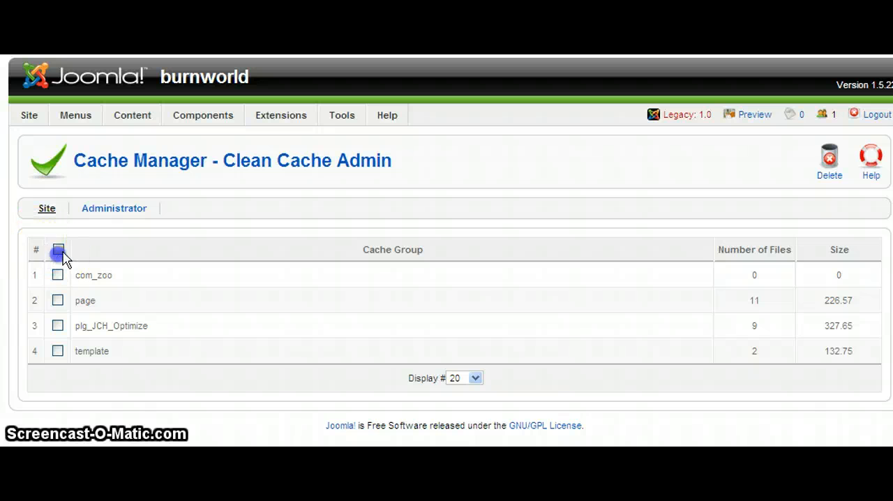
left_click(828, 164)
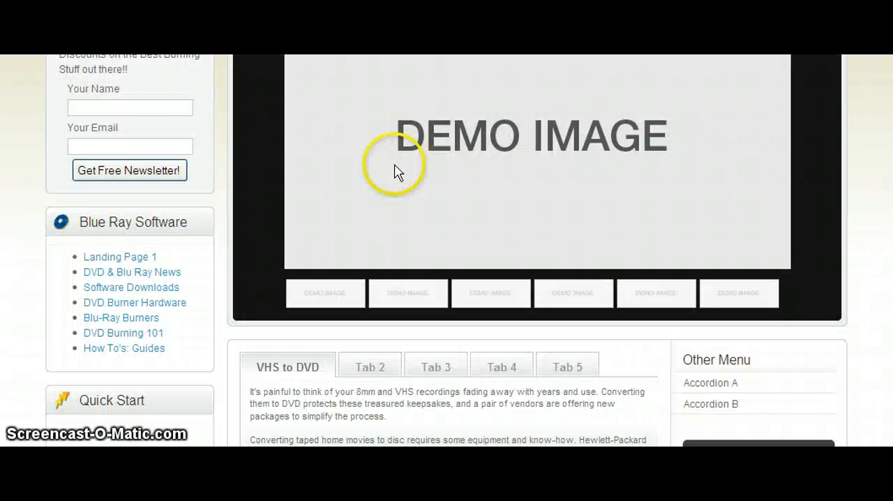
- Return to the site's homepage and examine the Quick Start and Blue Ray Software menu modules
scroll(223, 202, "up", 3)
mouse_move(273, 152)
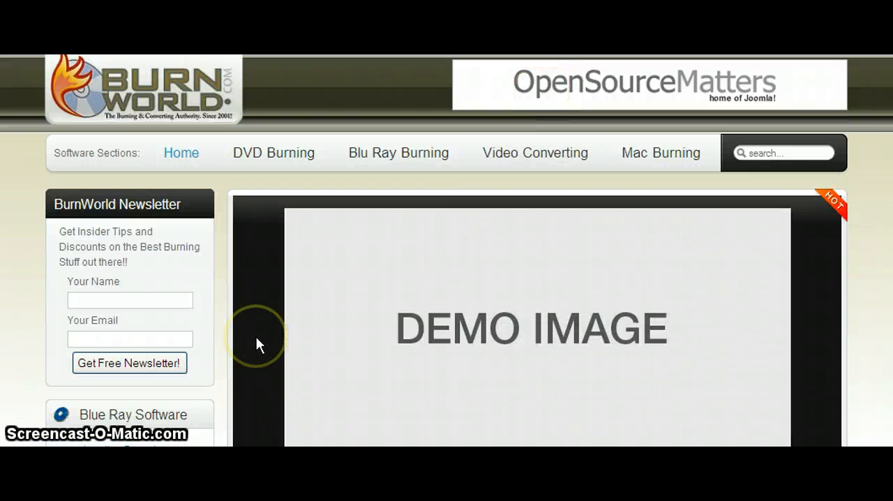
left_click(259, 333)
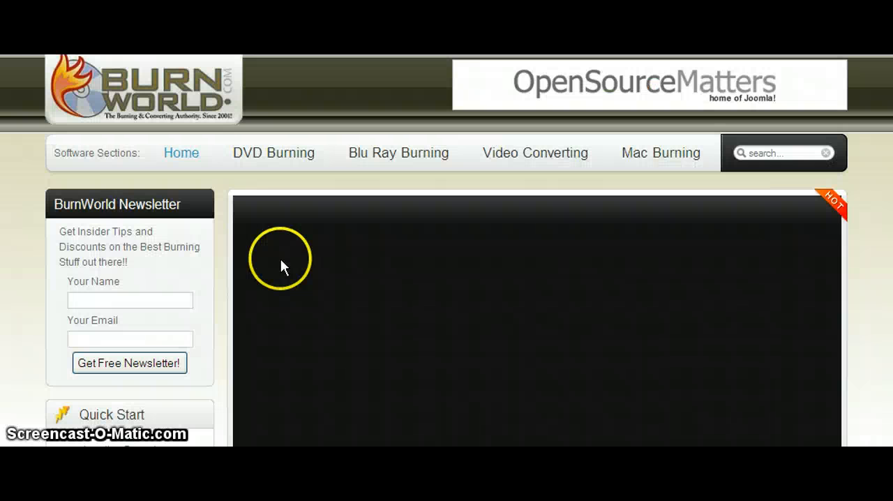
scroll(240, 270, "down", 4)
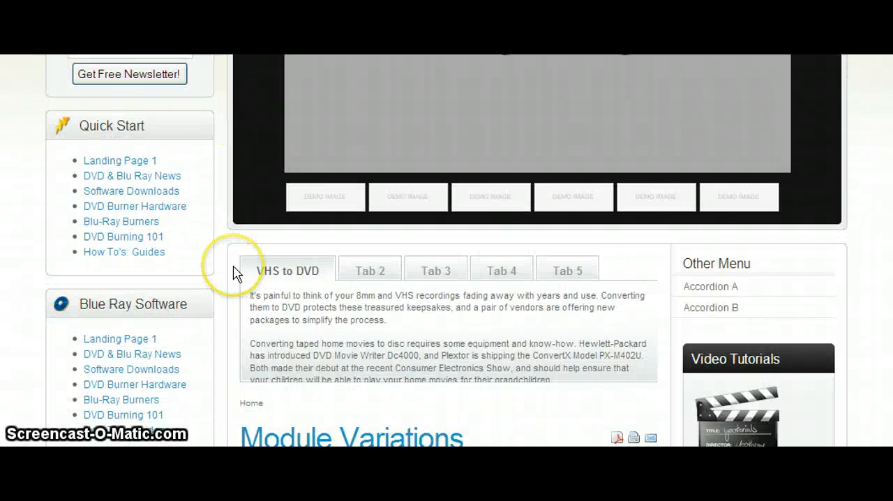
- Return to the Joomla administration and open the Quick Start module from the Module Manager for editing
scroll(234, 267, "up", 1)
scroll(233, 267, "down", 2)
left_click(238, 224)
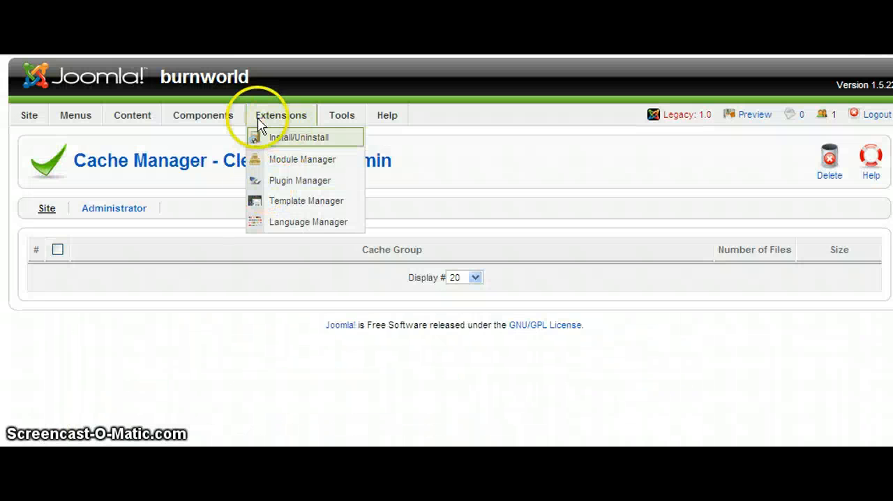
mouse_move(90, 133)
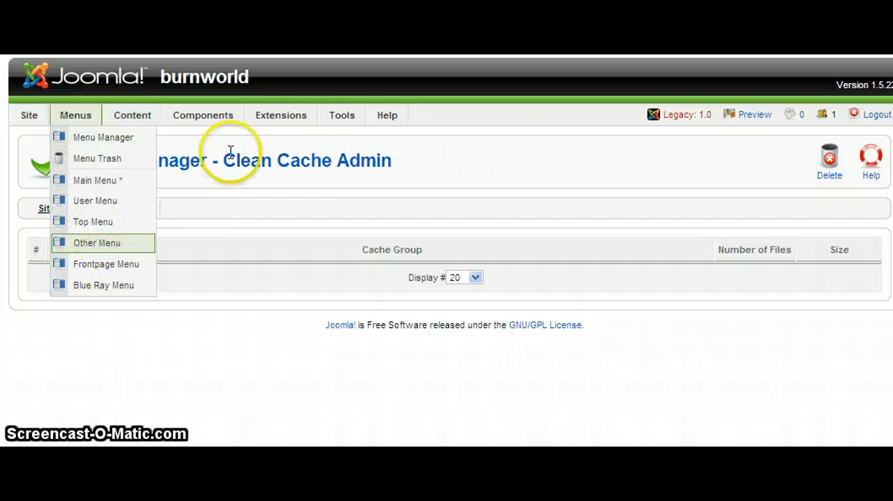
mouse_move(334, 117)
mouse_move(296, 118)
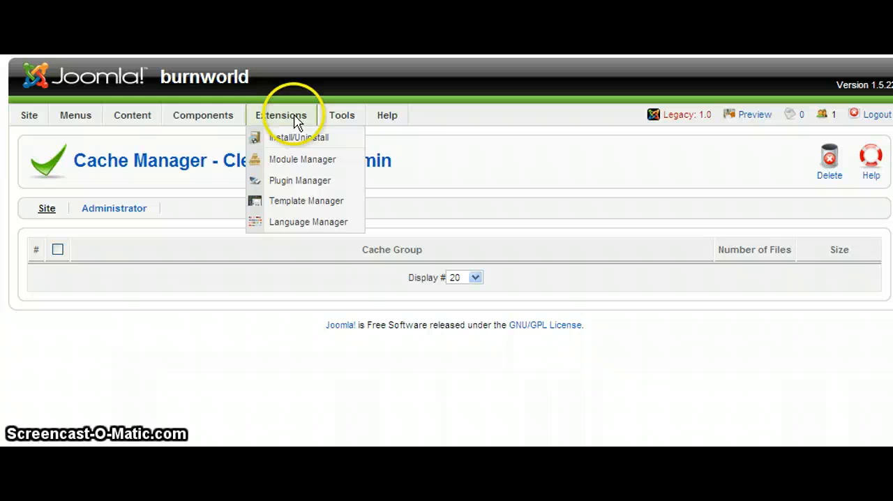
left_click(300, 161)
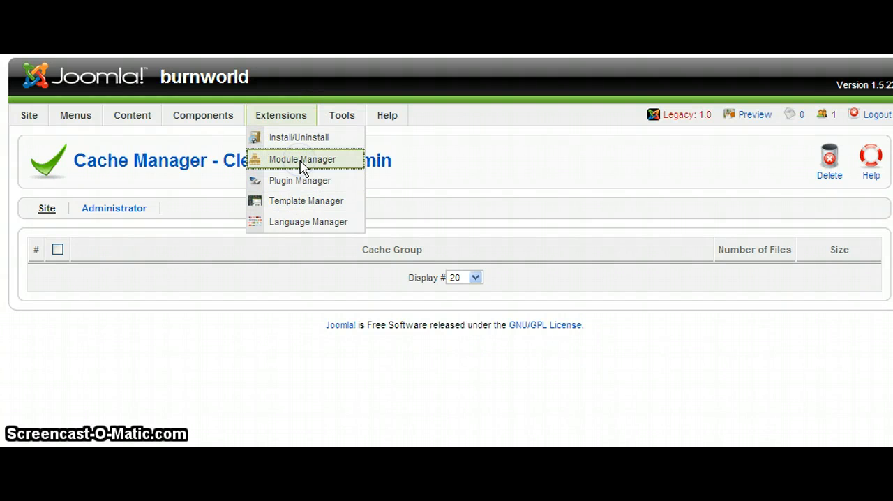
left_click(363, 321)
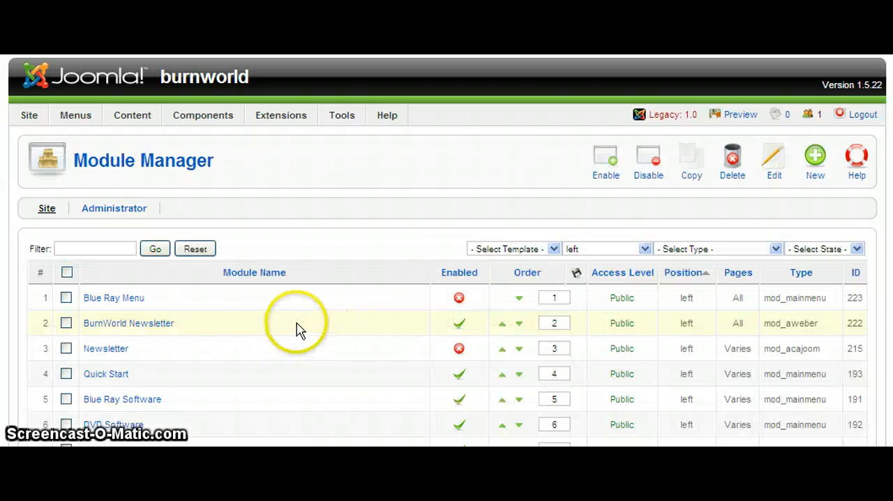
scroll(271, 332, "down", 3)
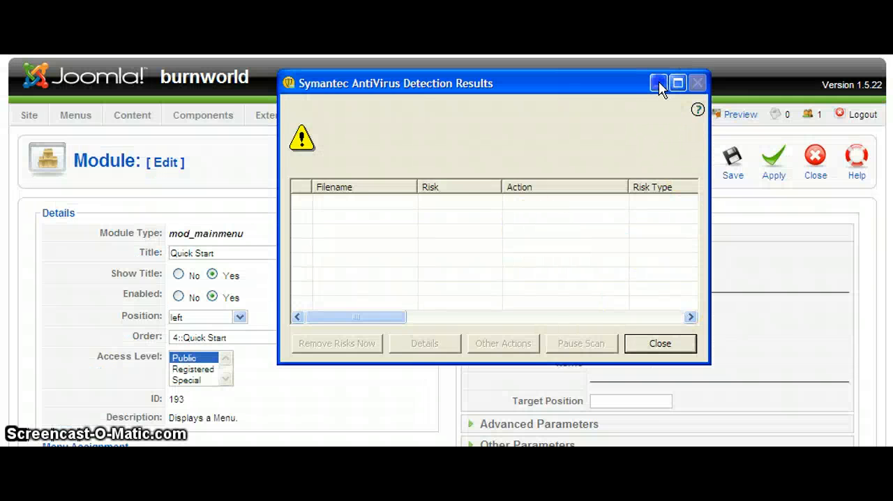
- Dismiss the antivirus window, set the Quick Start module's menu name to Blue-Ray-Menu, and save the module
left_click(658, 84)
left_click(620, 253)
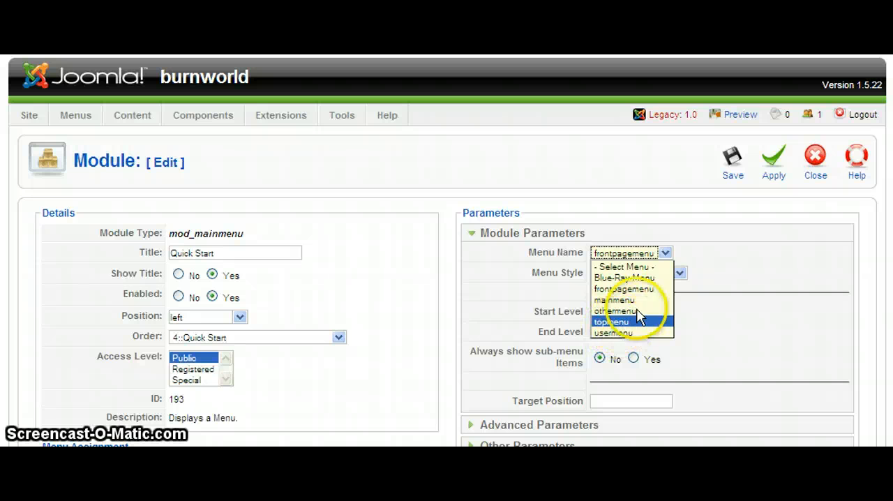
left_click(623, 278)
left_click(733, 163)
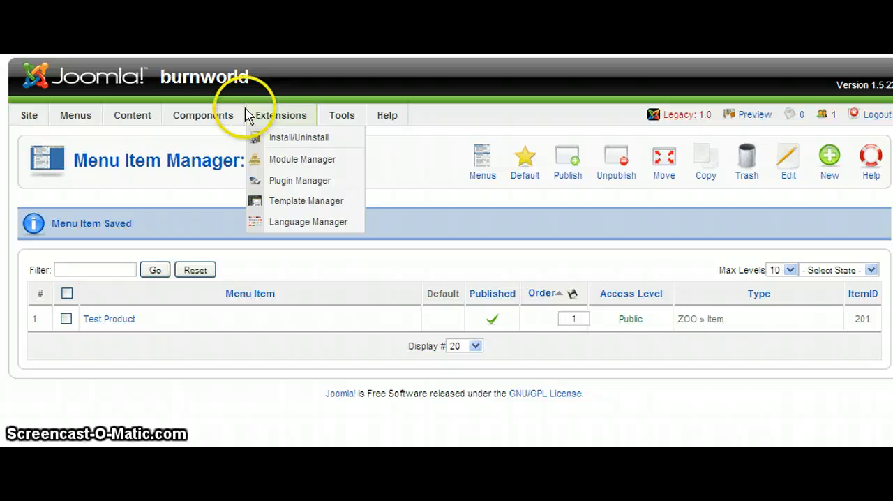
- Clear the site cache again by deleting every cache group, including com_zoo, mod_mainmenu, page, plg_JCH_Optimize and template
mouse_move(237, 117)
mouse_move(348, 122)
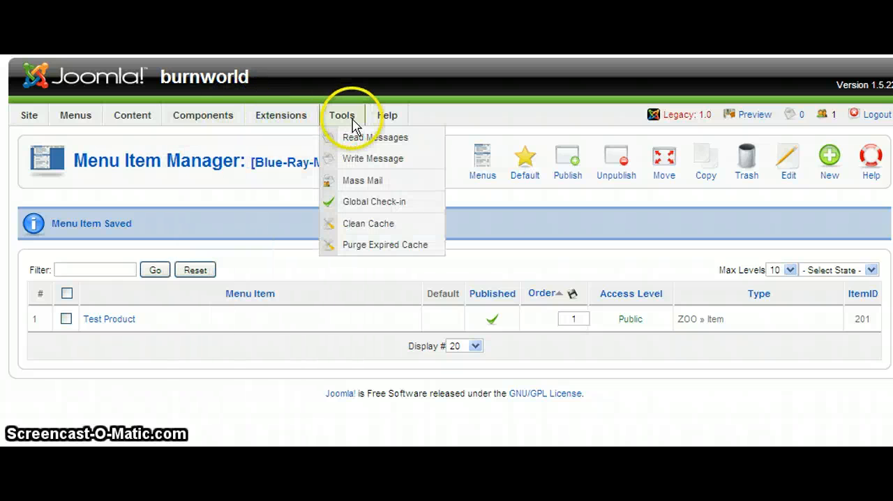
left_click(366, 225)
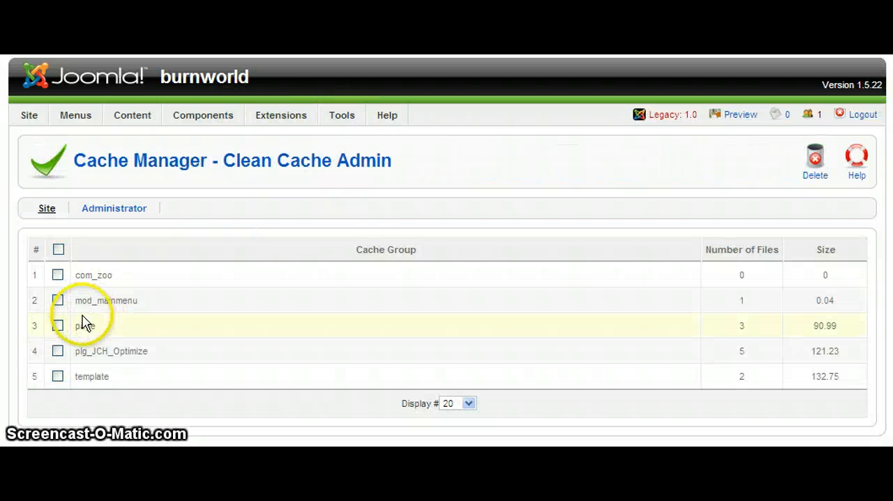
left_click(811, 162)
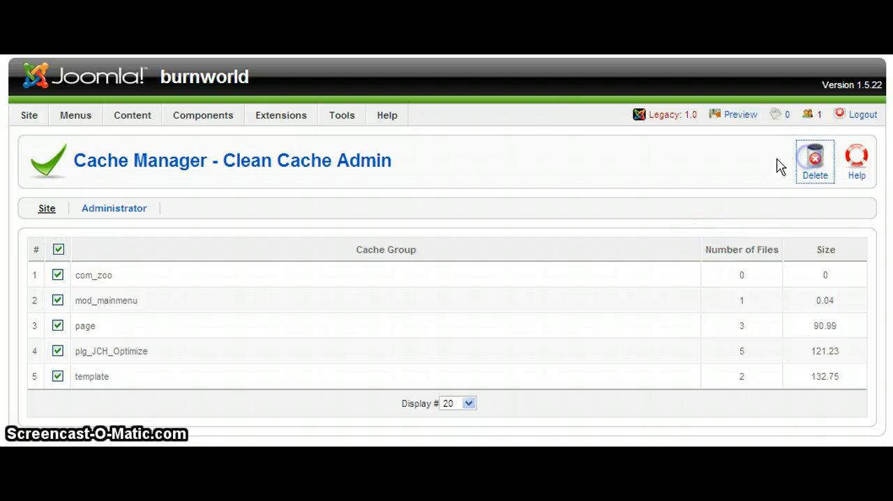
- Reload the site's homepage and examine the Quick Start module's menu link, the other menu modules and the top navigation
key("alt+Tab")
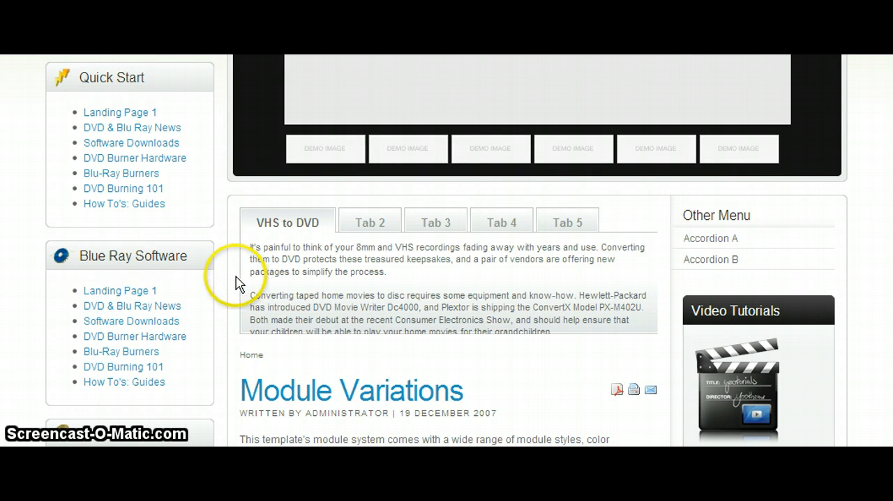
key("F5")
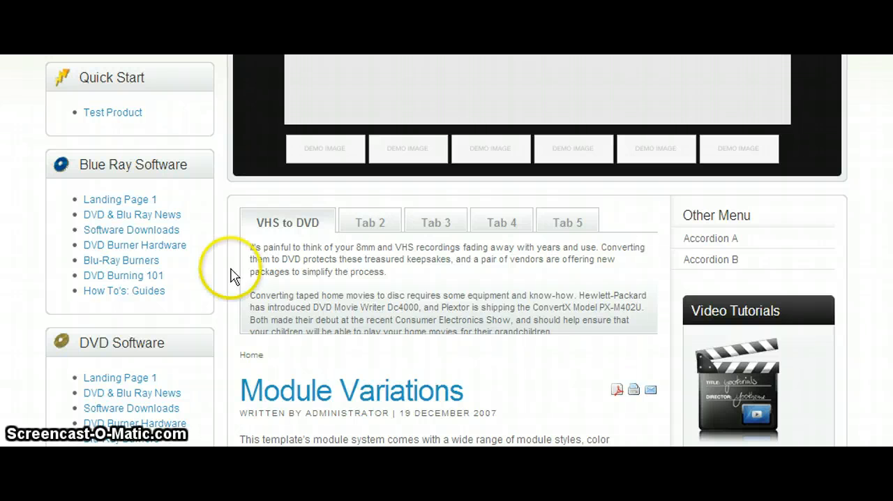
scroll(178, 167, "up", 3)
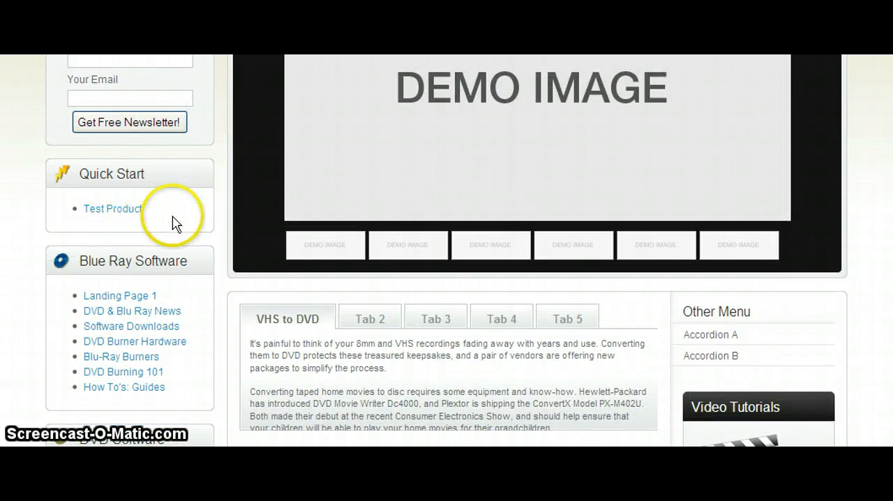
scroll(175, 234, "up", 3)
scroll(194, 319, "down", 2)
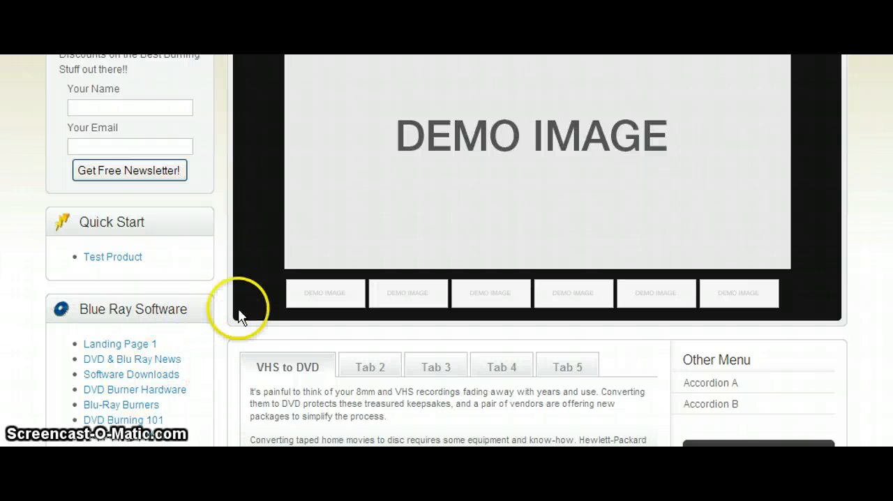
scroll(223, 279, "down", 2)
scroll(225, 239, "up", 6)
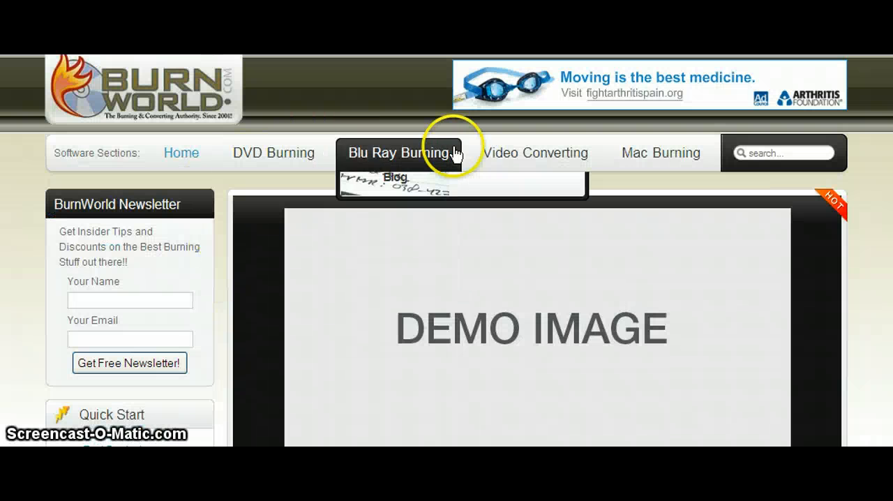
mouse_move(633, 154)
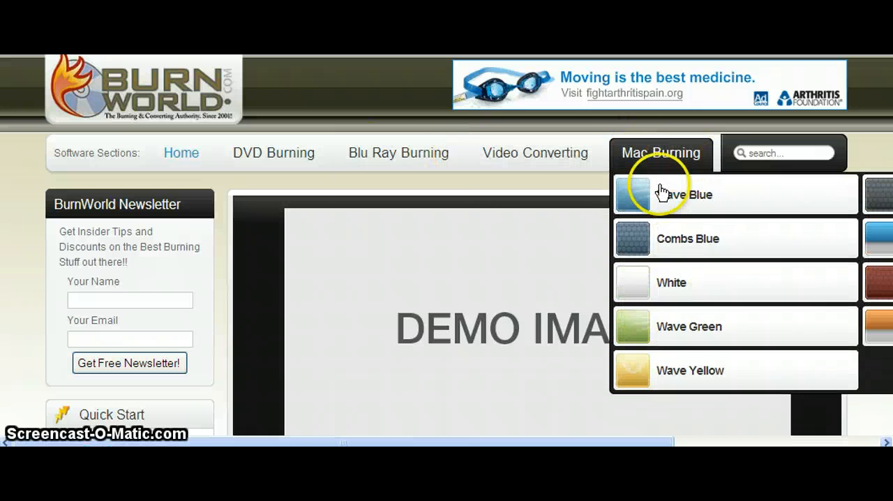
scroll(225, 279, "down", 3)
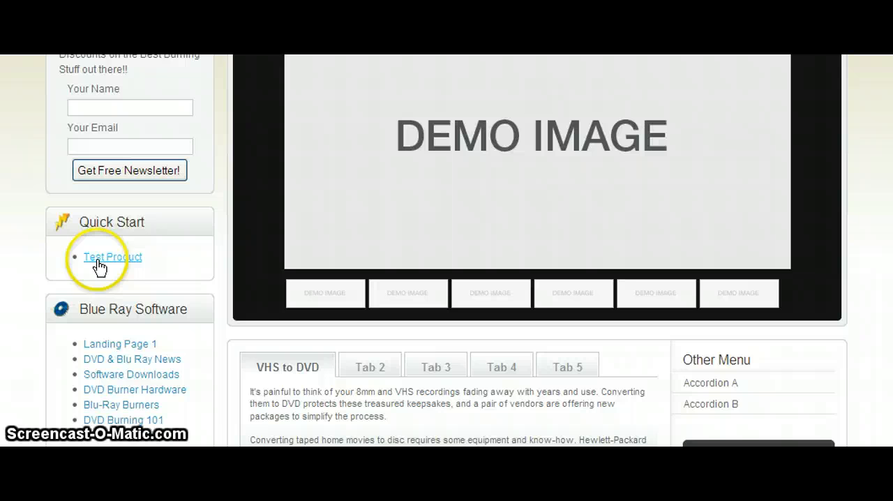
scroll(115, 259, "down", 1)
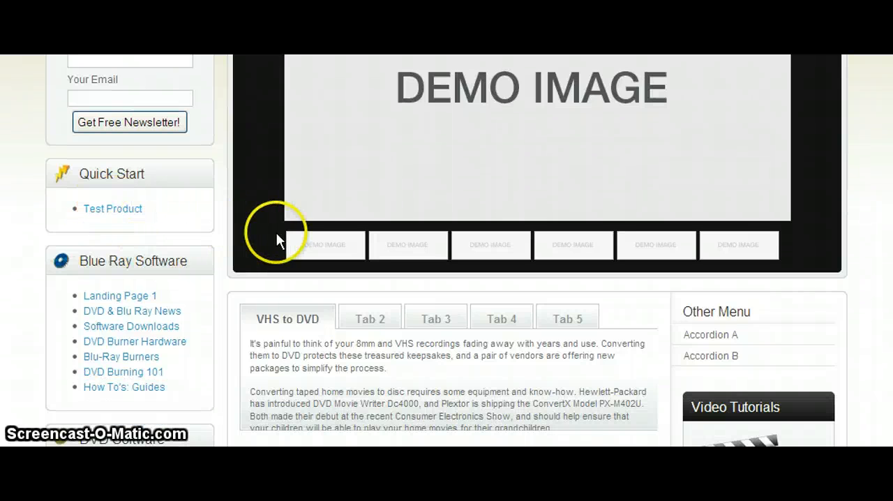